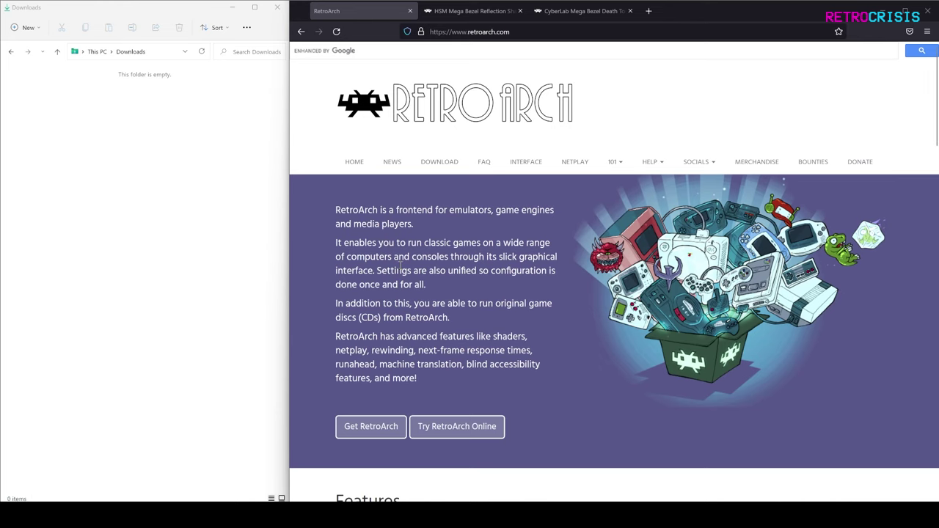
- Open the RetroArch download page and download the stable build
{"action": "left_click", "coordinate": [371, 426]}
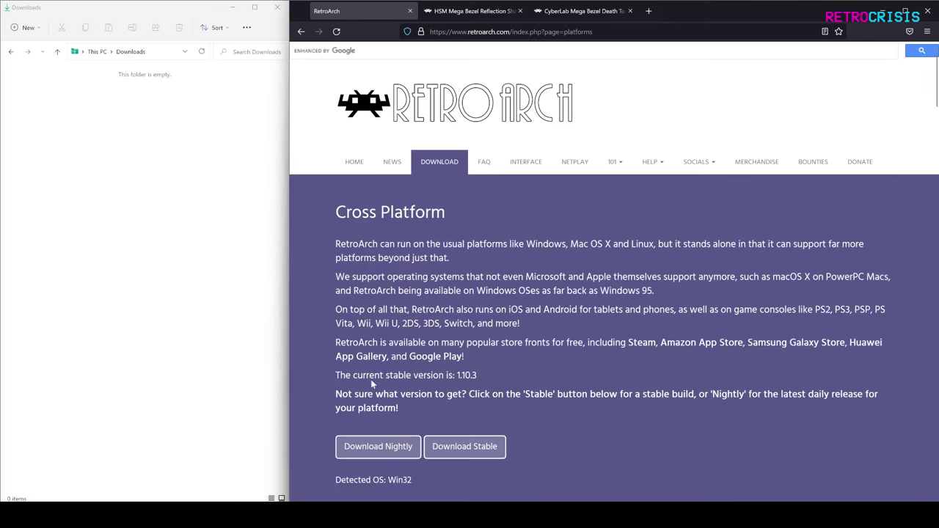
{"action": "left_click", "coordinate": [438, 454]}
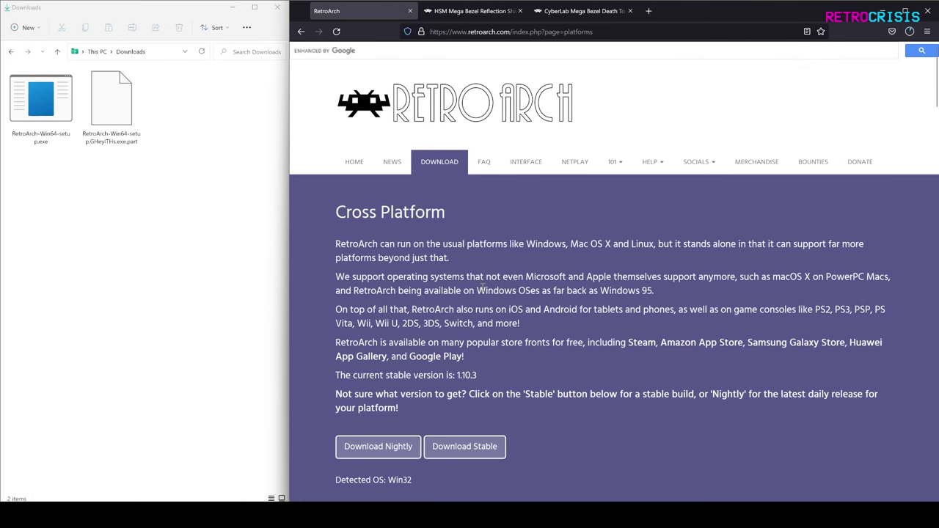
- Download Mega_Bezel_V1.1.0_2022-09-04.zip from the Mega Bezel GitHub releases linked in the HSM Mega Bezel Reflection Shader forum thread
{"action": "left_click", "coordinate": [472, 10]}
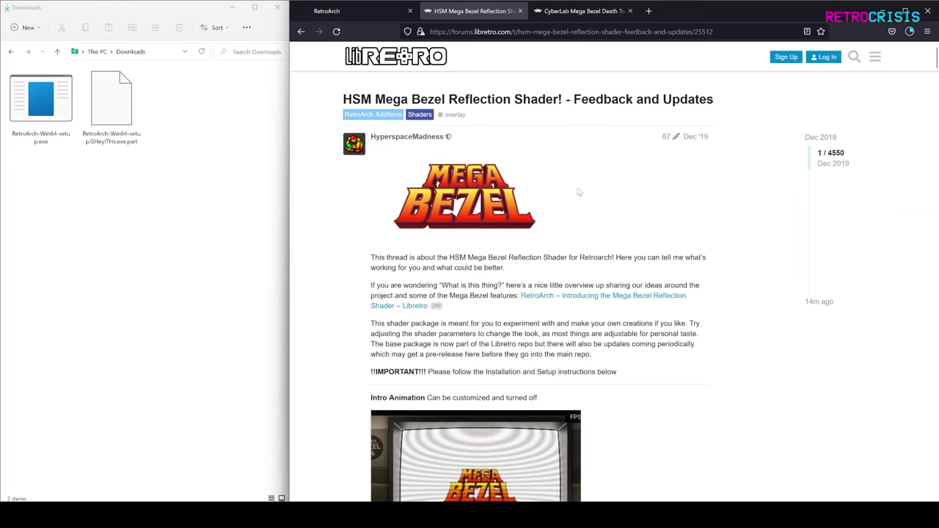
{"action": "scroll", "coordinate": [578, 193], "scroll_direction": "down", "scroll_amount": 6}
{"action": "scroll", "coordinate": [578, 192], "scroll_direction": "down", "scroll_amount": 2}
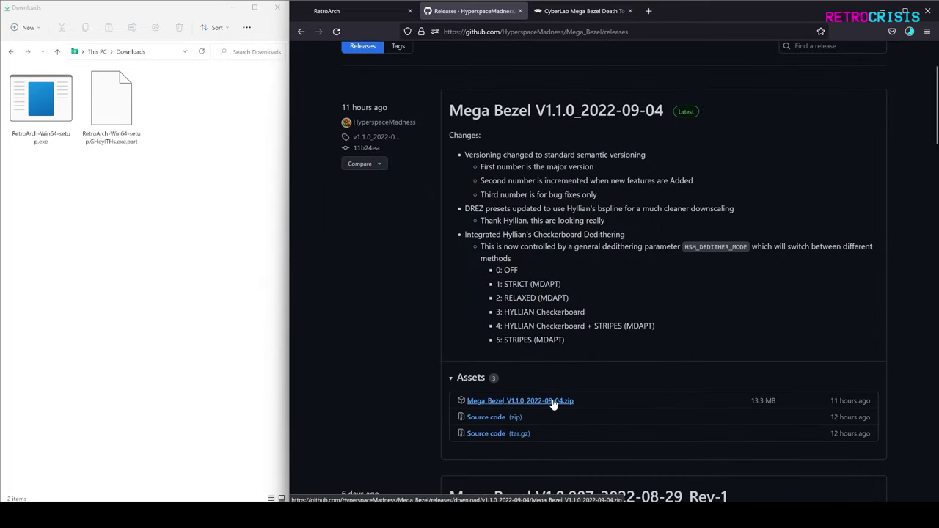
{"action": "left_click", "coordinate": [554, 402]}
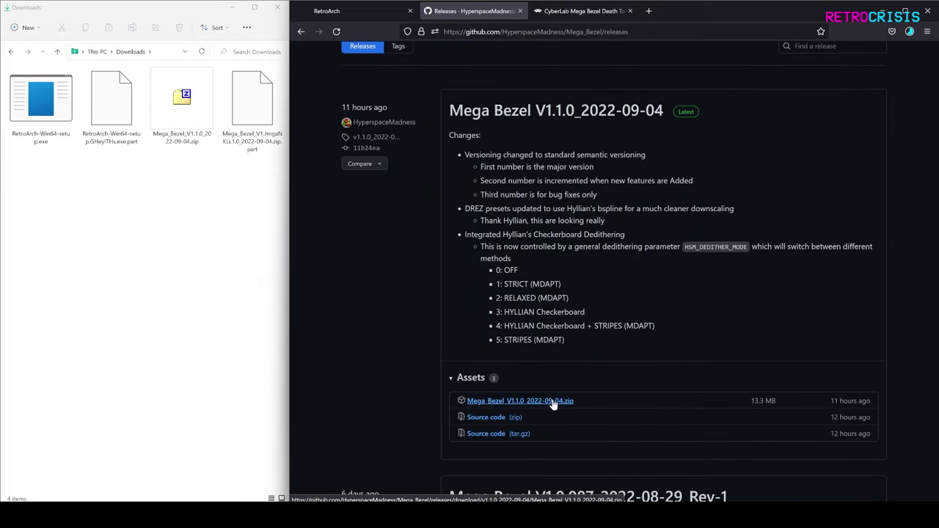
- Download CyberLab Mega Bezel Death To Pixels Shader Preset Pack 22-08-22.zip through its link in the CyberLab forum thread
{"action": "left_click", "coordinate": [579, 11]}
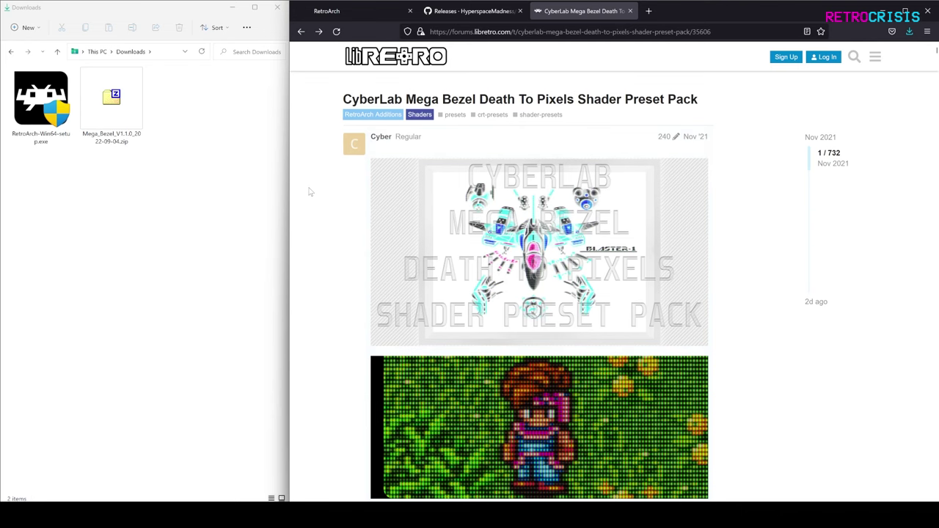
{"action": "scroll", "coordinate": [309, 191], "scroll_direction": "down", "scroll_amount": 15}
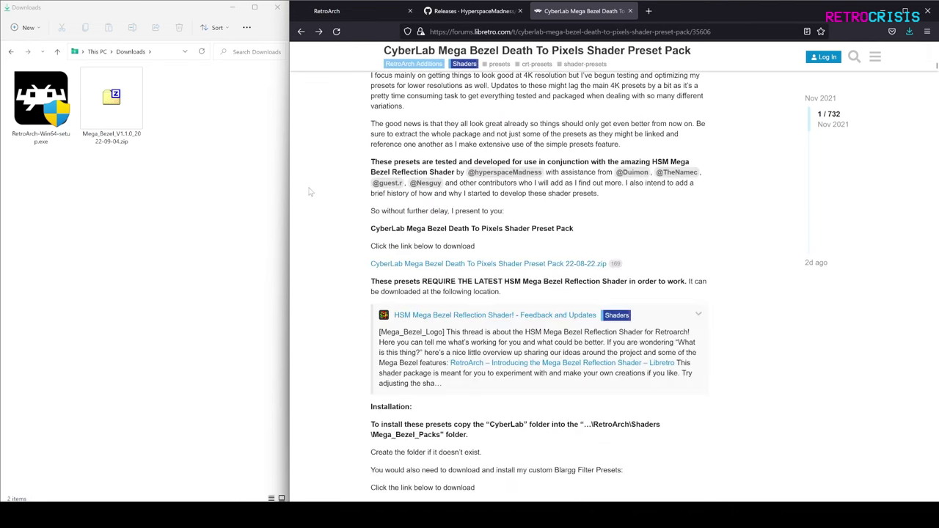
{"action": "left_click_drag", "start_coordinate": [395, 252], "coordinate": [629, 270]}
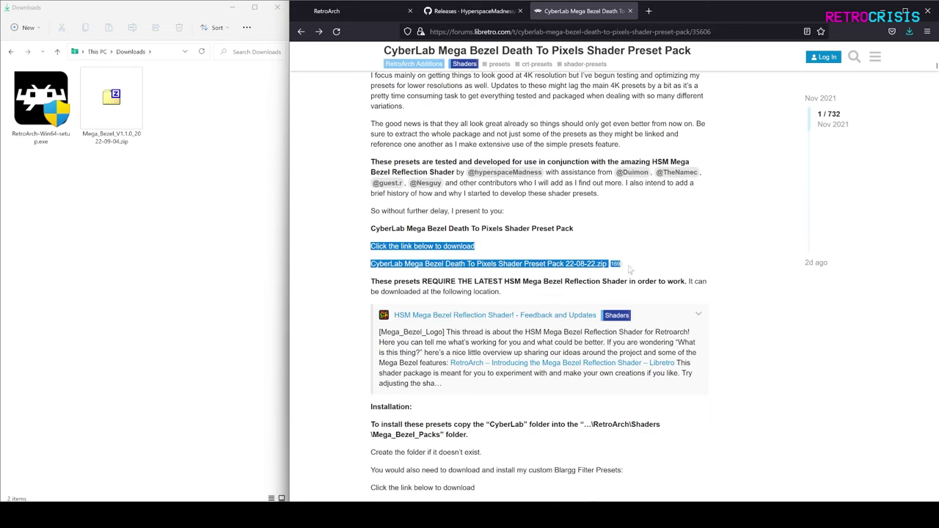
{"action": "left_click", "coordinate": [506, 281]}
{"action": "left_click", "coordinate": [483, 264]}
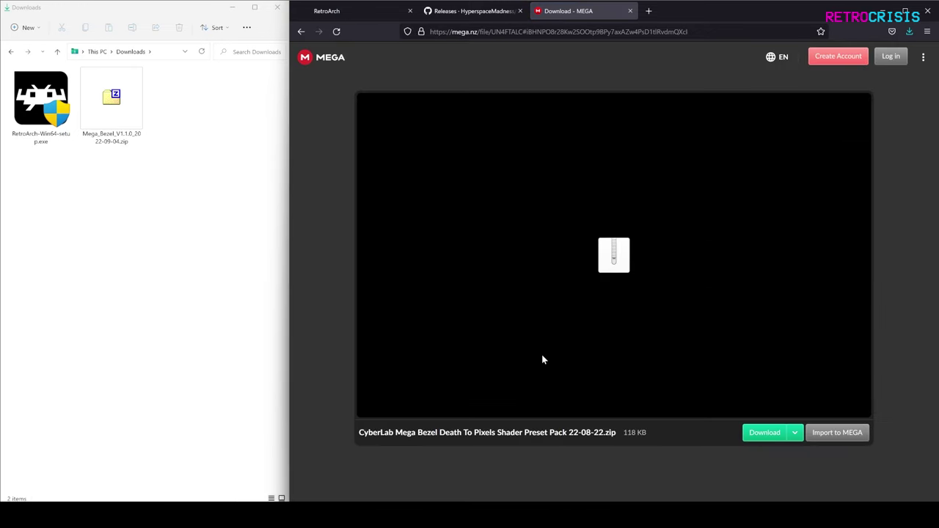
{"action": "left_click", "coordinate": [767, 433]}
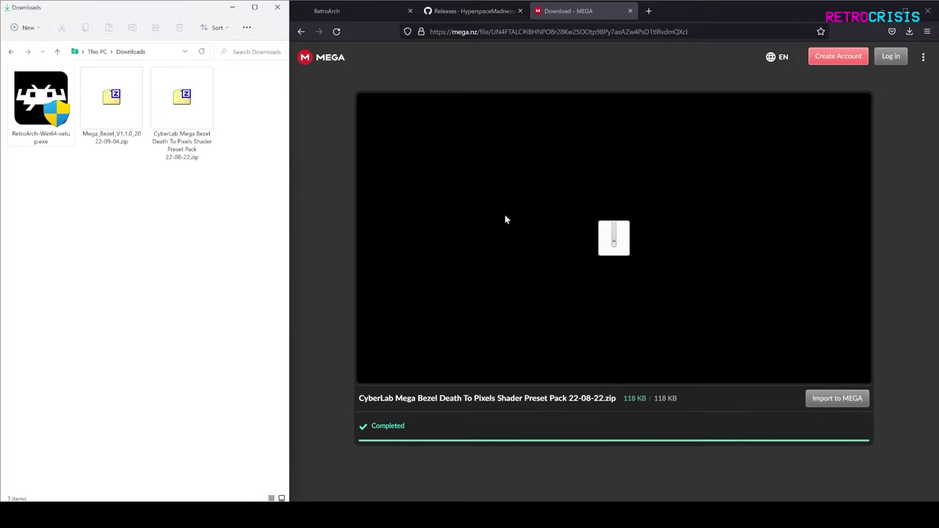
{"action": "left_click_drag", "start_coordinate": [222, 190], "coordinate": [54, 162]}
{"action": "left_click", "coordinate": [25, 92]}
{"action": "left_click", "coordinate": [120, 212]}
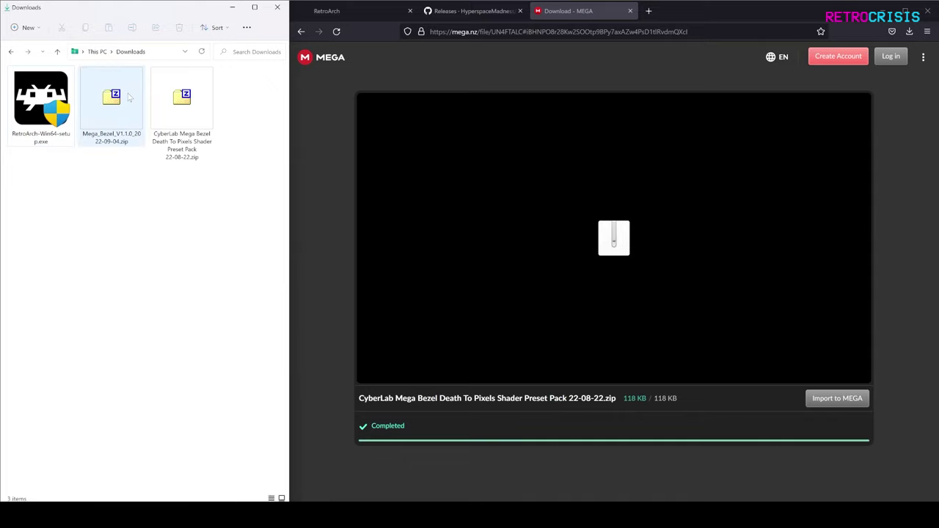
{"action": "left_click", "coordinate": [177, 129]}
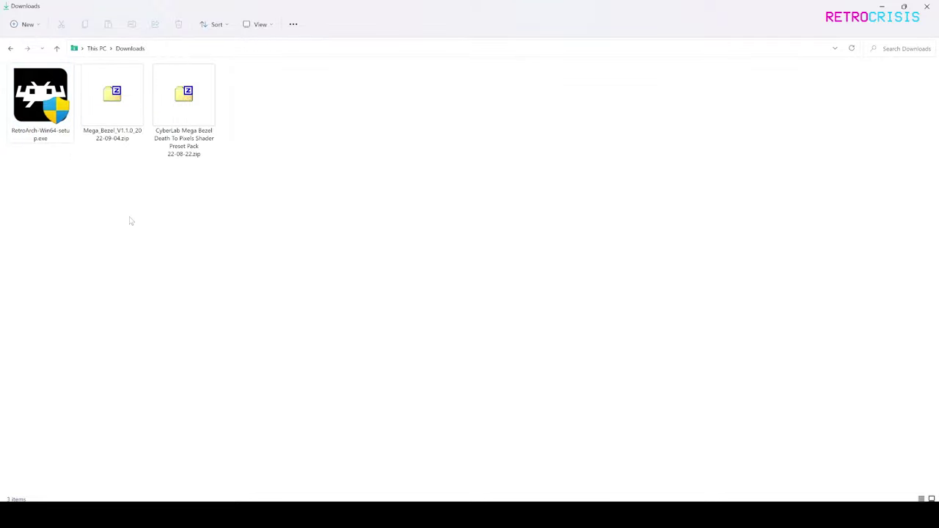
- Extract the RetroArch installer and both zip archives into their own folders in Downloads, and delete the original downloaded files
{"action": "left_click", "coordinate": [58, 106]}
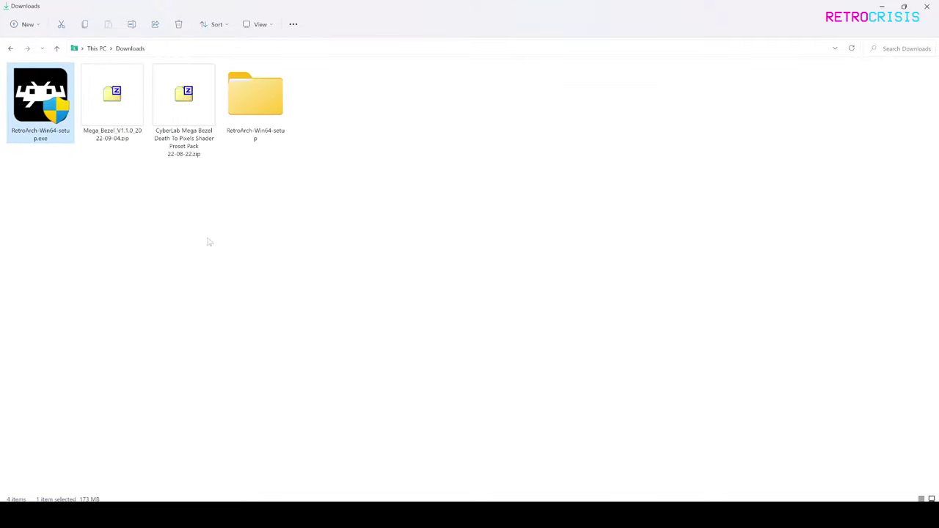
{"action": "left_click_drag", "start_coordinate": [106, 192], "coordinate": [203, 87]}
{"action": "left_click_drag", "start_coordinate": [194, 125], "coordinate": [272, 259]}
{"action": "mouse_move", "coordinate": [282, 260]}
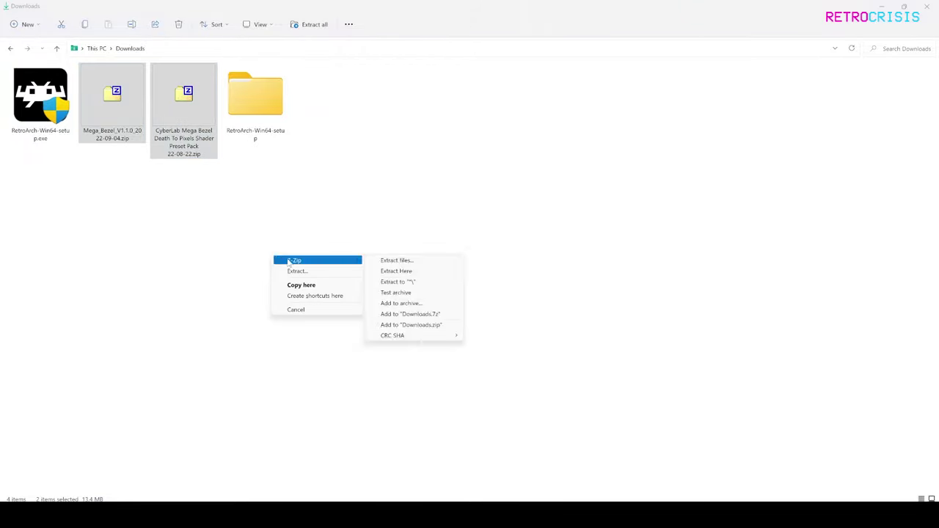
{"action": "left_click", "coordinate": [396, 281]}
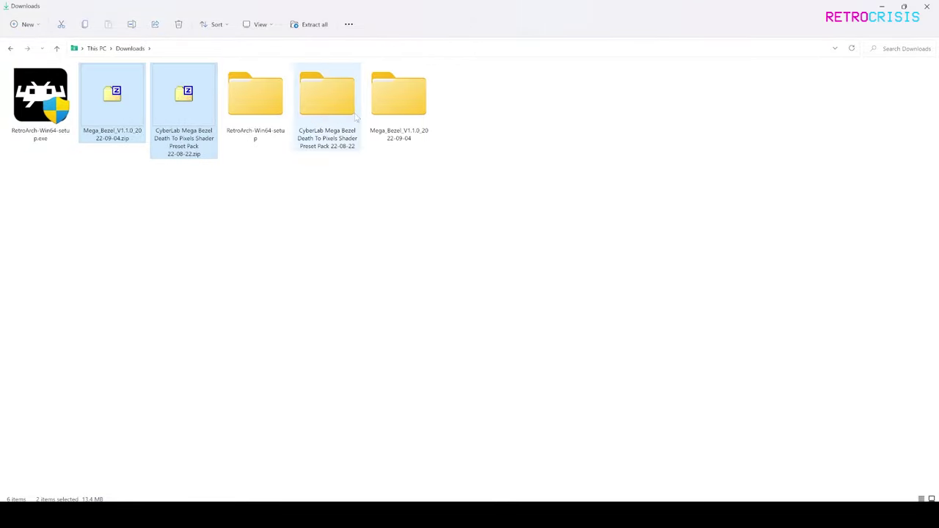
{"action": "left_click_drag", "start_coordinate": [187, 207], "coordinate": [17, 73]}
{"action": "key", "text": "Delete"}
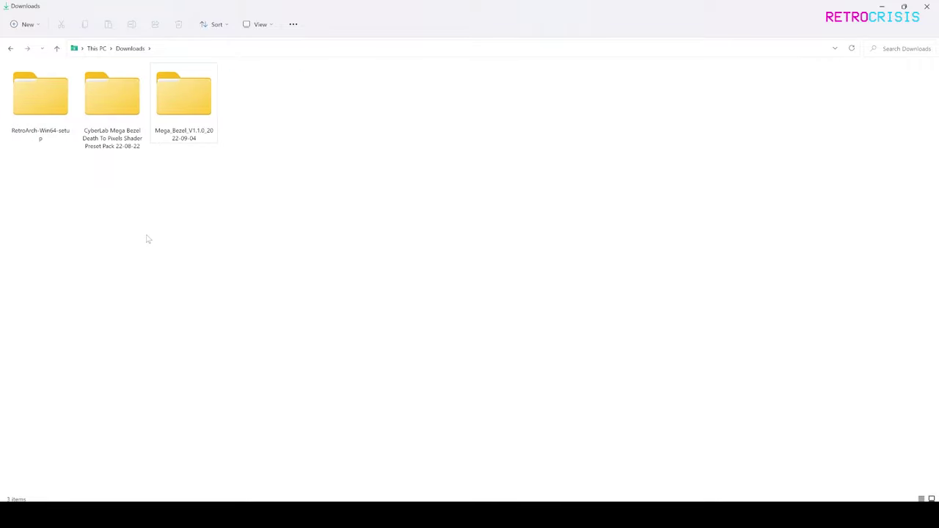
- Run retroarch.exe once from the extracted RetroArch-Win64-setup folder and close it again
{"action": "double_click", "coordinate": [52, 87]}
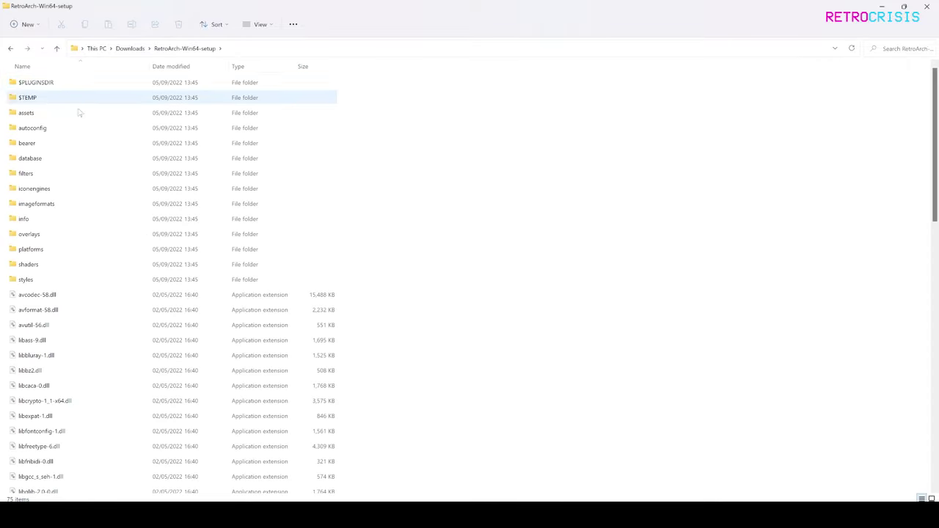
{"action": "scroll", "coordinate": [411, 231], "scroll_direction": "down", "scroll_amount": 15}
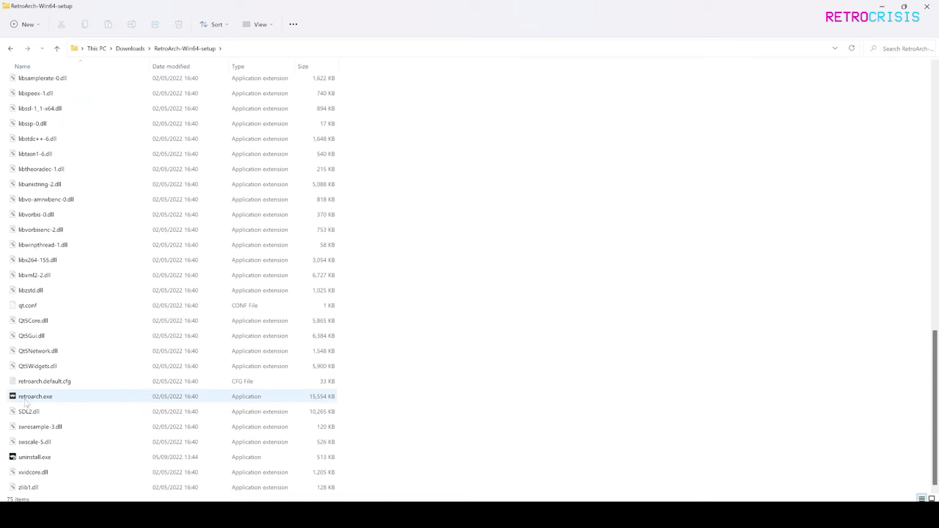
{"action": "double_click", "coordinate": [50, 396]}
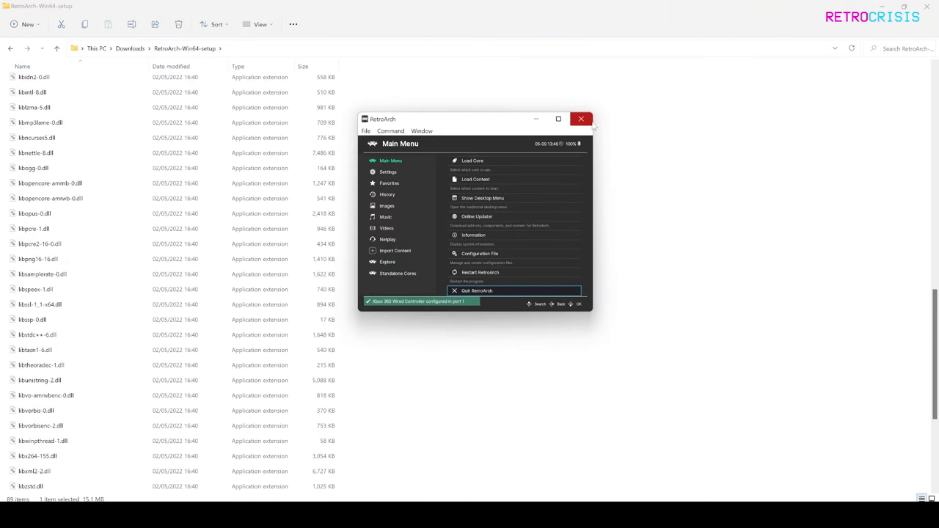
{"action": "left_click", "coordinate": [588, 125]}
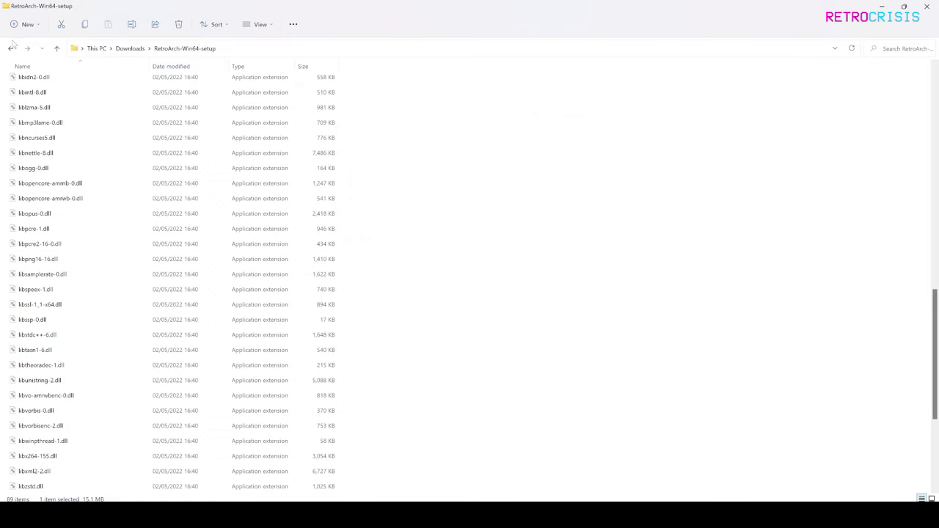
- Cut the Mega_Bezel folder from inside the extracted Mega_Bezel_V1.1.0_2022-09-04 folder
{"action": "left_click", "coordinate": [11, 48]}
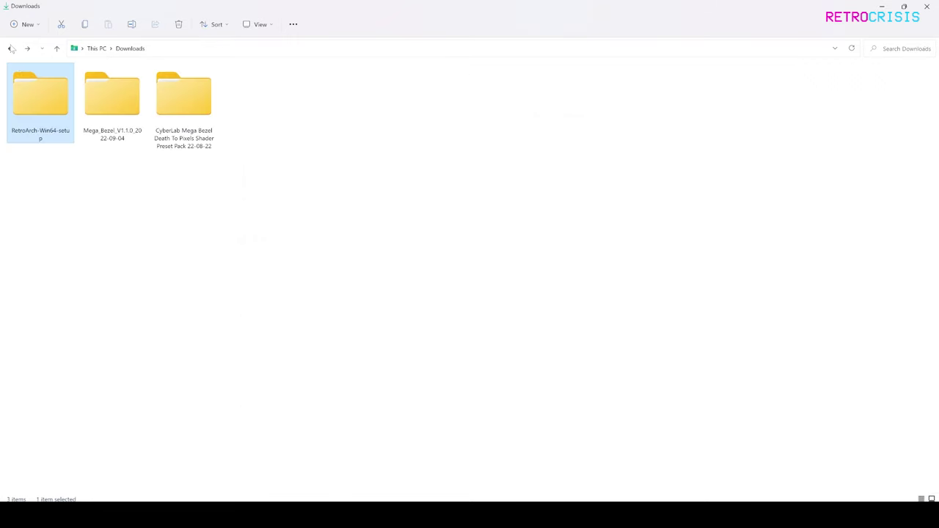
{"action": "double_click", "coordinate": [117, 98]}
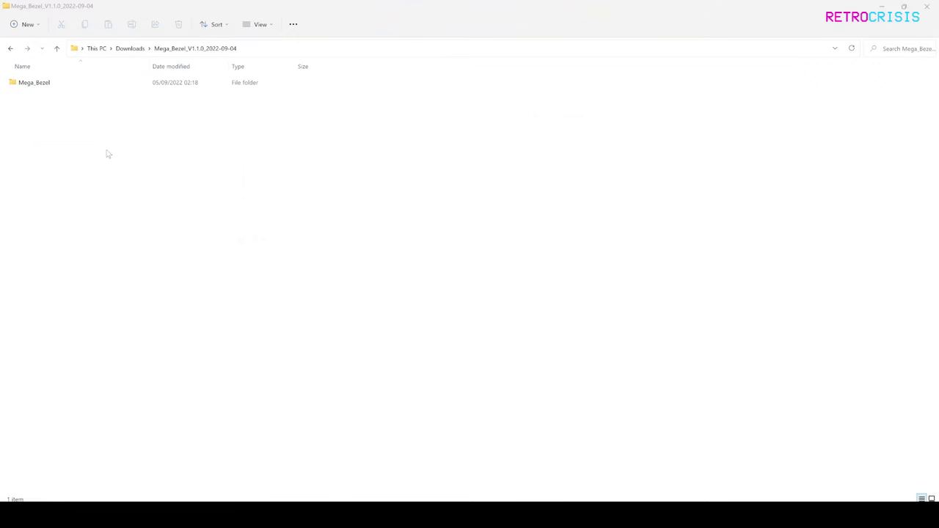
{"action": "left_click", "coordinate": [37, 87]}
{"action": "left_click", "coordinate": [15, 88]}
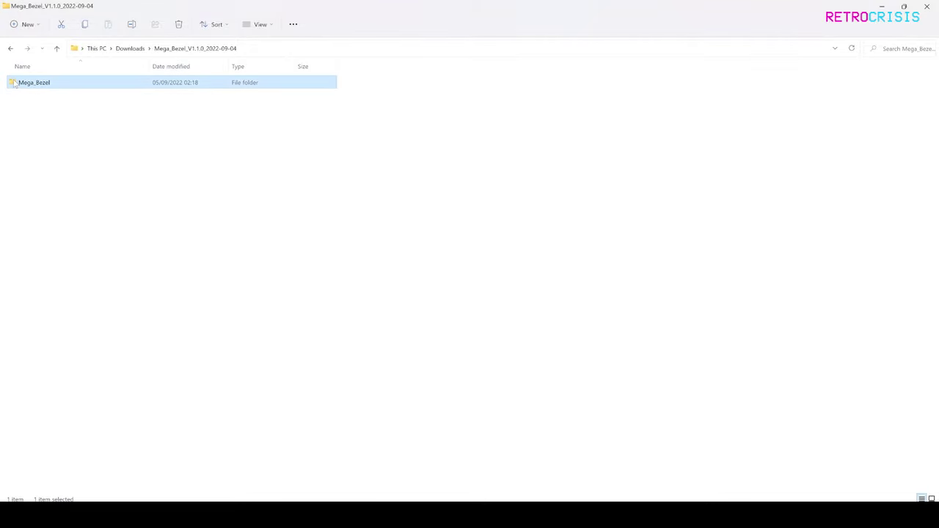
{"action": "right_click", "coordinate": [16, 85]}
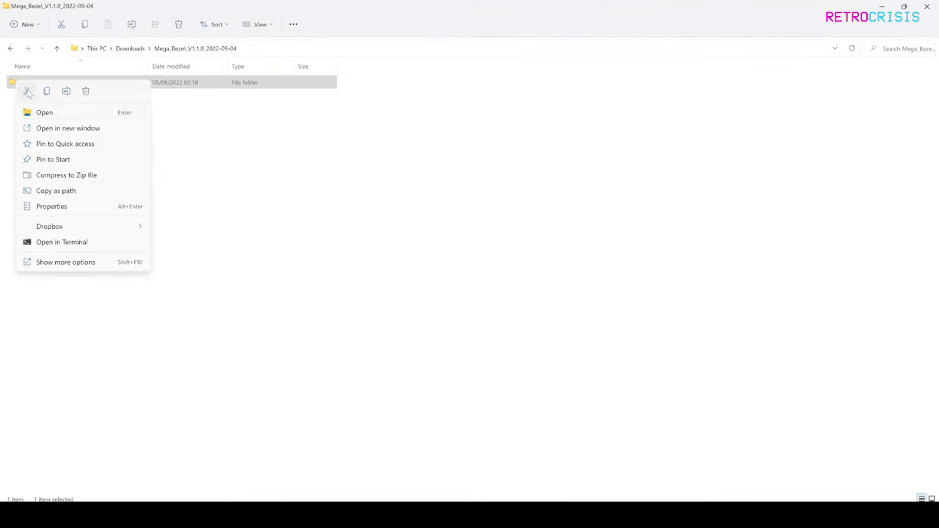
- Create a new folder named bezel in shaders\shaders_slang inside the RetroArch-Win64-setup folder
{"action": "left_click", "coordinate": [57, 49]}
{"action": "double_click", "coordinate": [69, 96]}
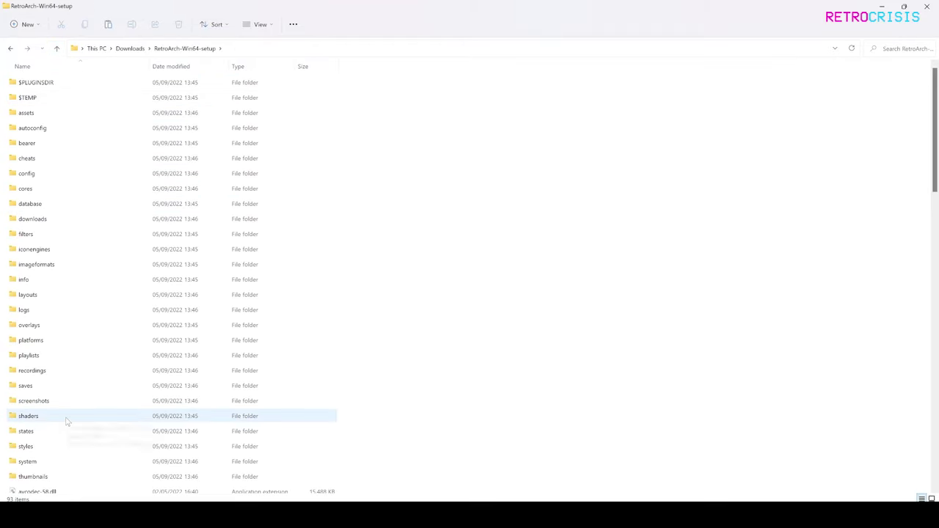
{"action": "double_click", "coordinate": [66, 418]}
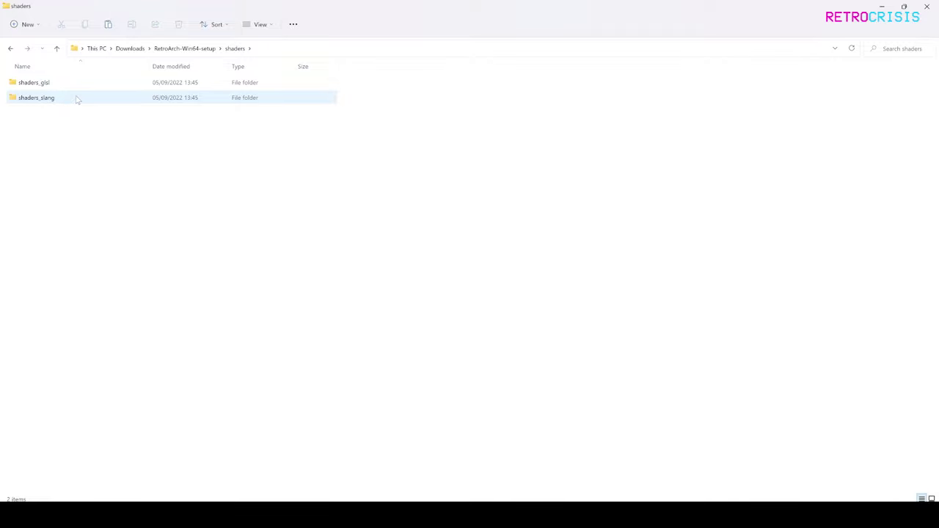
{"action": "double_click", "coordinate": [44, 98]}
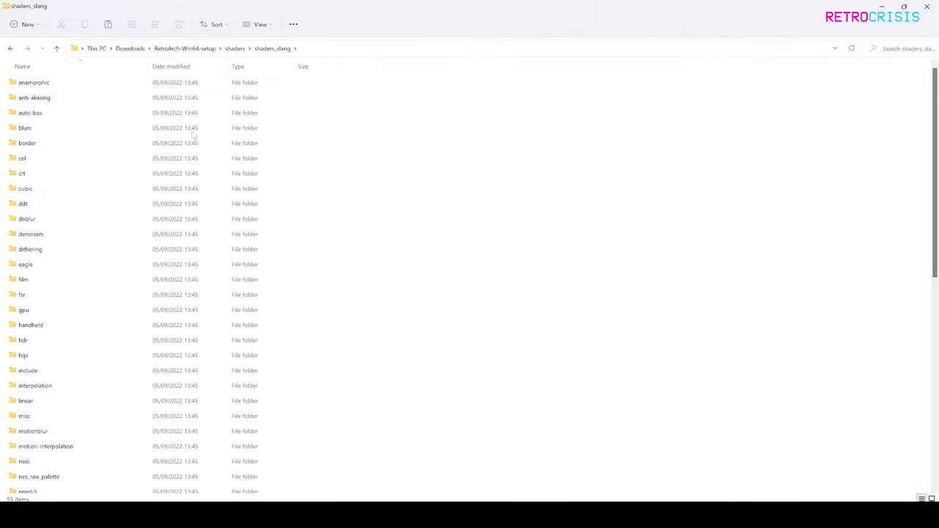
{"action": "right_click", "coordinate": [352, 163]}
{"action": "mouse_move", "coordinate": [396, 258]}
{"action": "left_click", "coordinate": [531, 269]}
{"action": "type", "text": "bezel"}
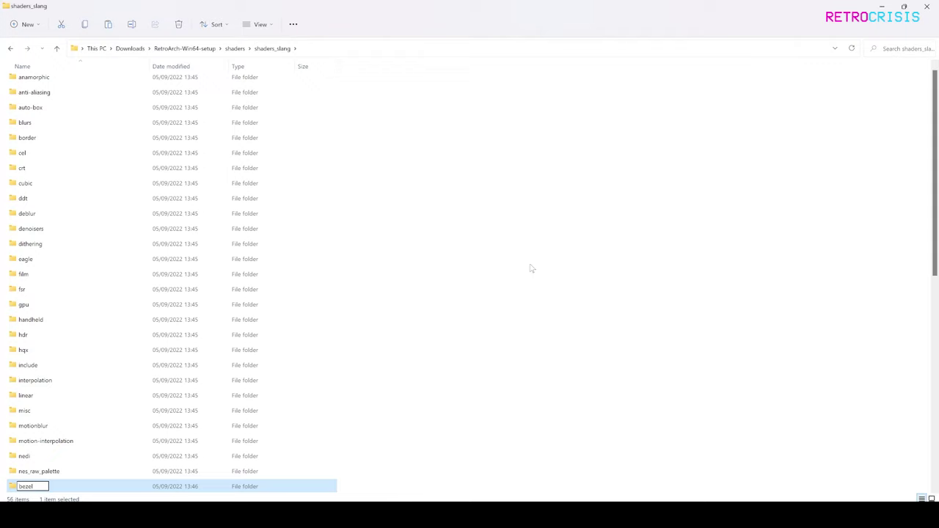
{"action": "key", "text": "Return"}
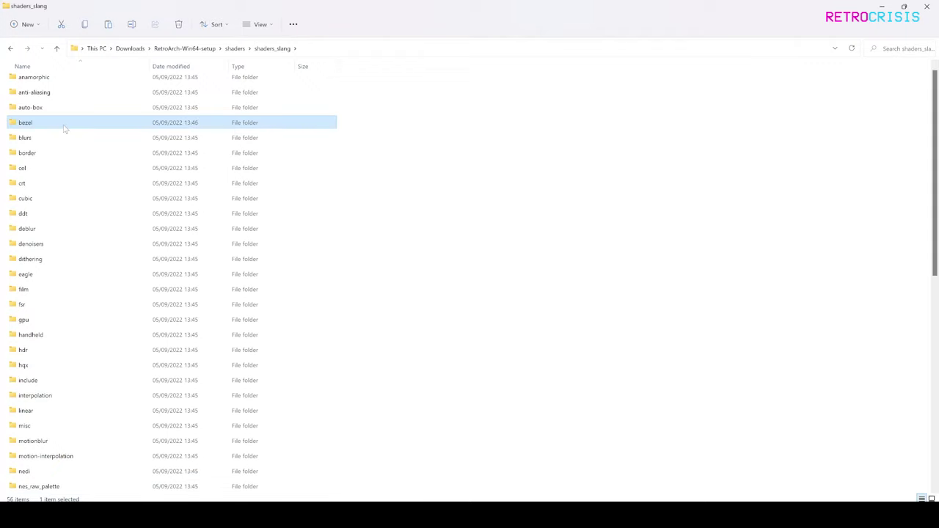
- Paste the Mega_Bezel folder into the new bezel folder, check its contents and return to shaders_slang
{"action": "double_click", "coordinate": [64, 129]}
{"action": "right_click", "coordinate": [173, 192]}
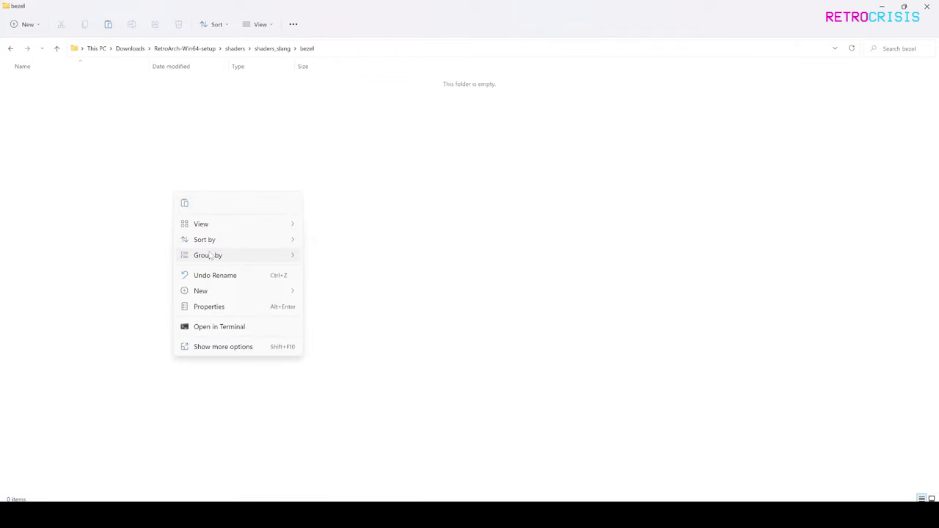
{"action": "left_click", "coordinate": [71, 86]}
{"action": "key", "text": "ctrl+v"}
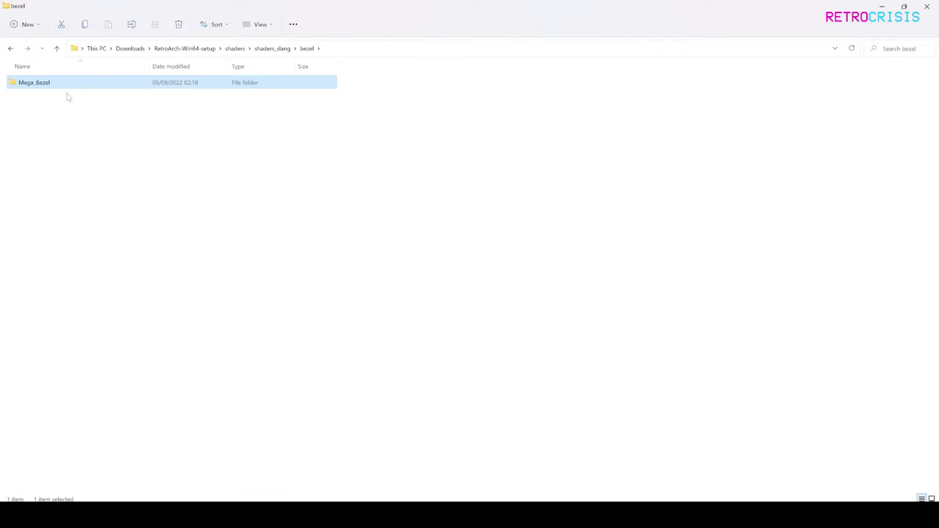
{"action": "double_click", "coordinate": [51, 84]}
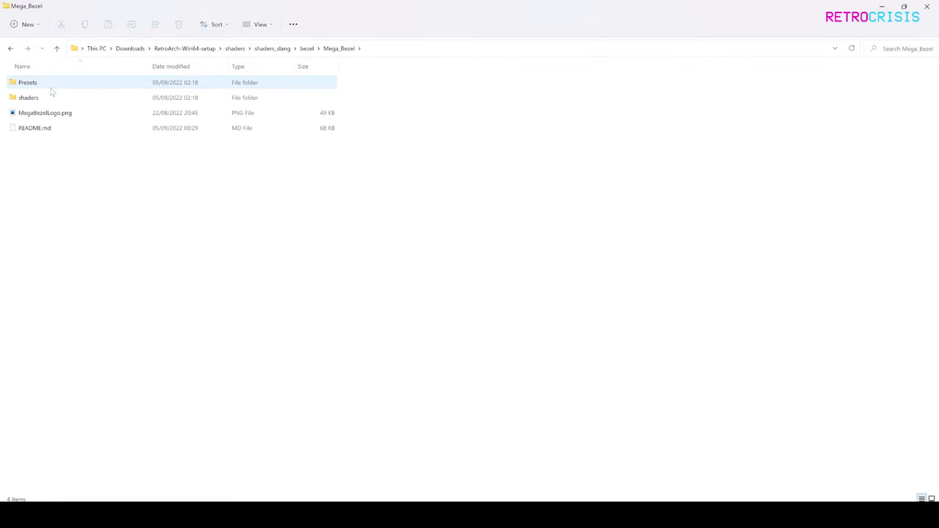
{"action": "left_click", "coordinate": [56, 48]}
{"action": "left_click", "coordinate": [56, 48]}
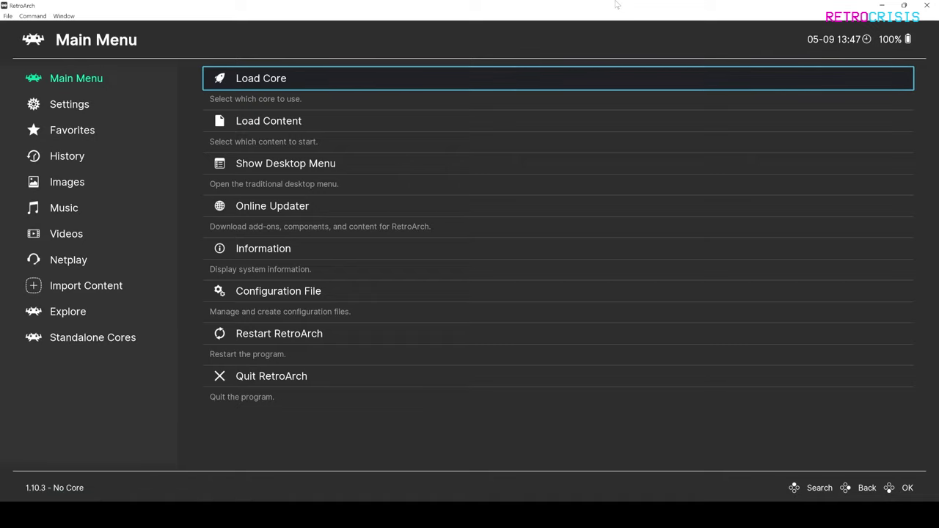
- Set the video driver to vulkan in the Drivers settings and return to the settings list
{"action": "key", "text": "Left"}
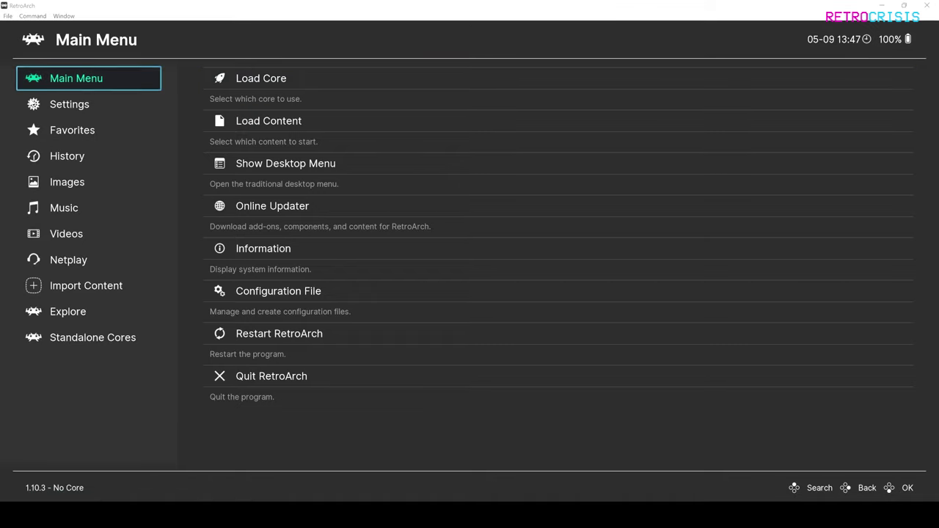
{"action": "key", "text": "Down"}
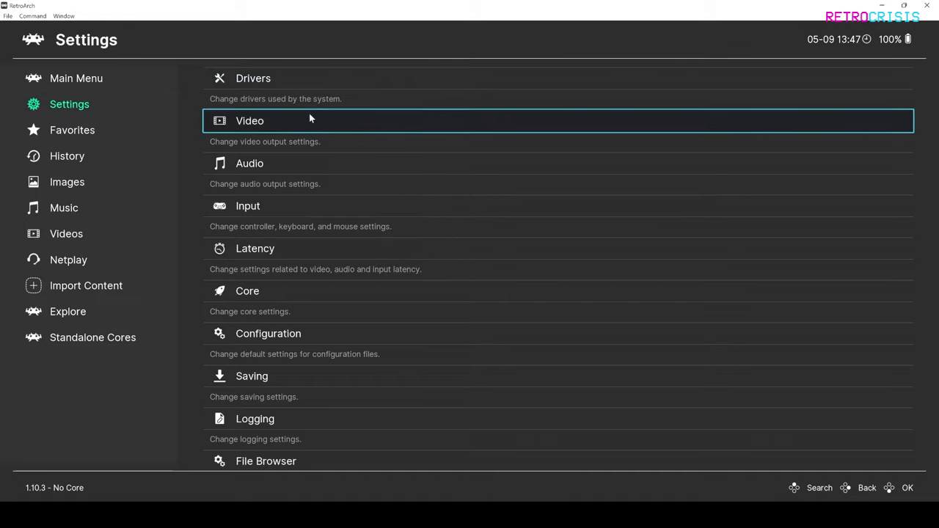
{"action": "left_click", "coordinate": [299, 89]}
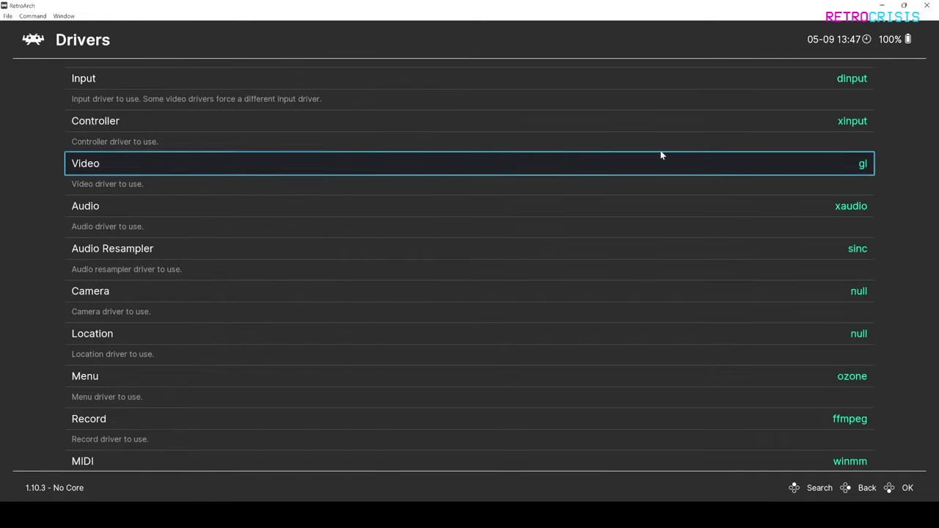
{"action": "left_click", "coordinate": [866, 163]}
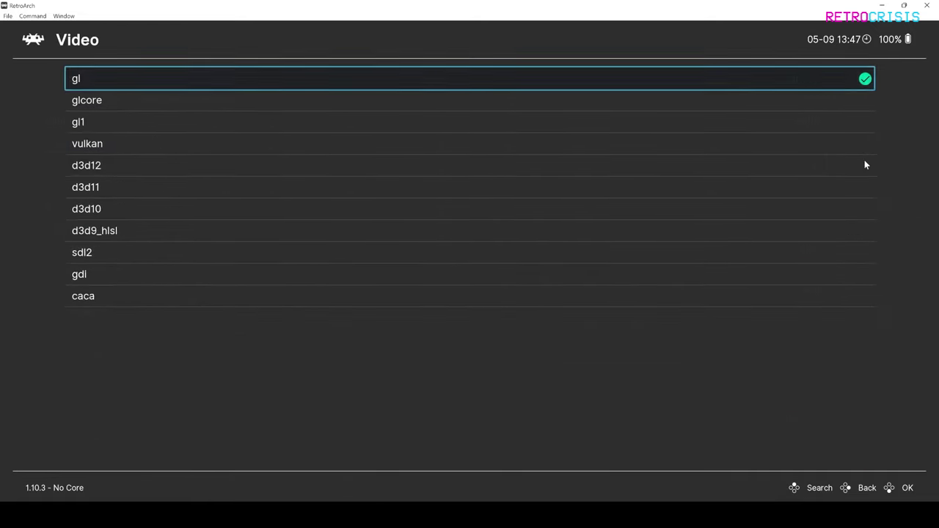
{"action": "left_click", "coordinate": [241, 141]}
{"action": "right_click", "coordinate": [241, 143]}
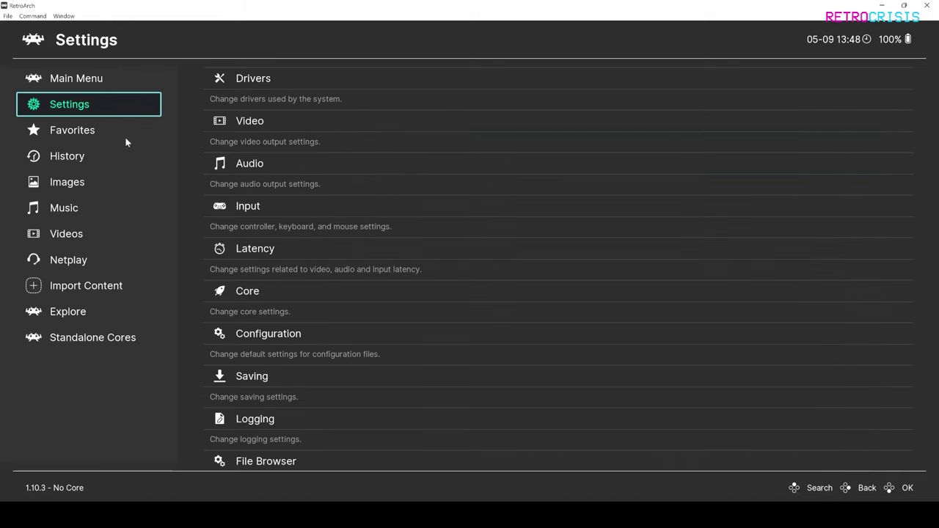
- Check the Show Advanced Settings option in the User Interface settings
{"action": "scroll", "coordinate": [486, 252], "scroll_direction": "down", "scroll_amount": 3}
{"action": "scroll", "coordinate": [487, 252], "scroll_direction": "down", "scroll_amount": 5}
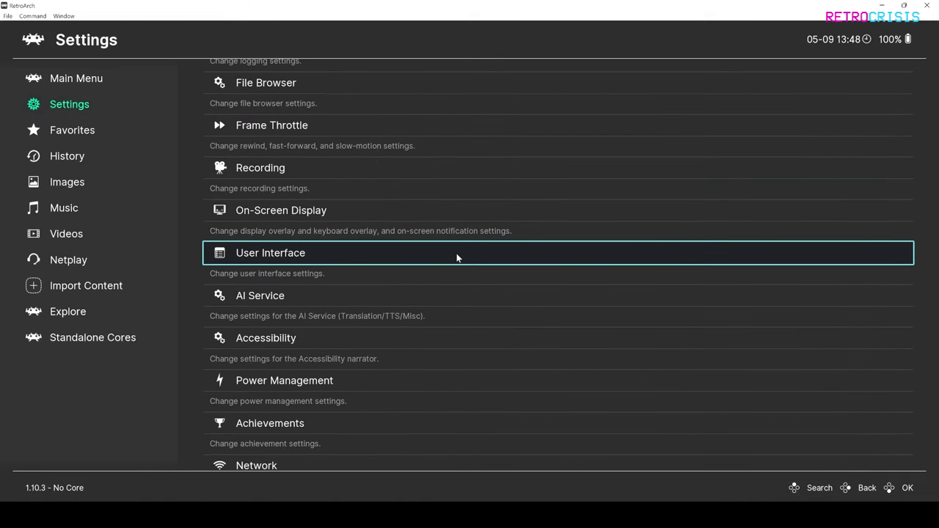
{"action": "left_click", "coordinate": [457, 253]}
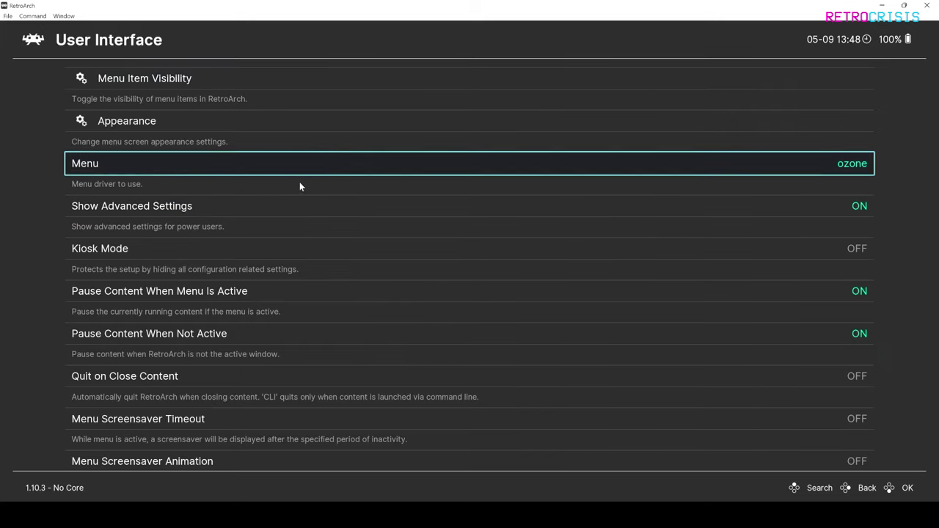
{"action": "right_click", "coordinate": [625, 216]}
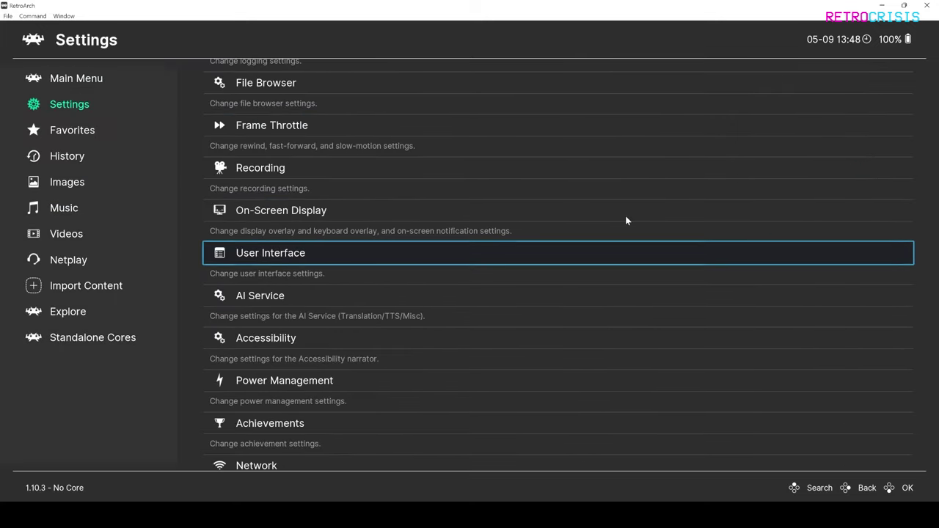
- Set the Aspect Ratio to Full in the video scaling settings
{"action": "scroll", "coordinate": [625, 168], "scroll_direction": "up", "scroll_amount": 12}
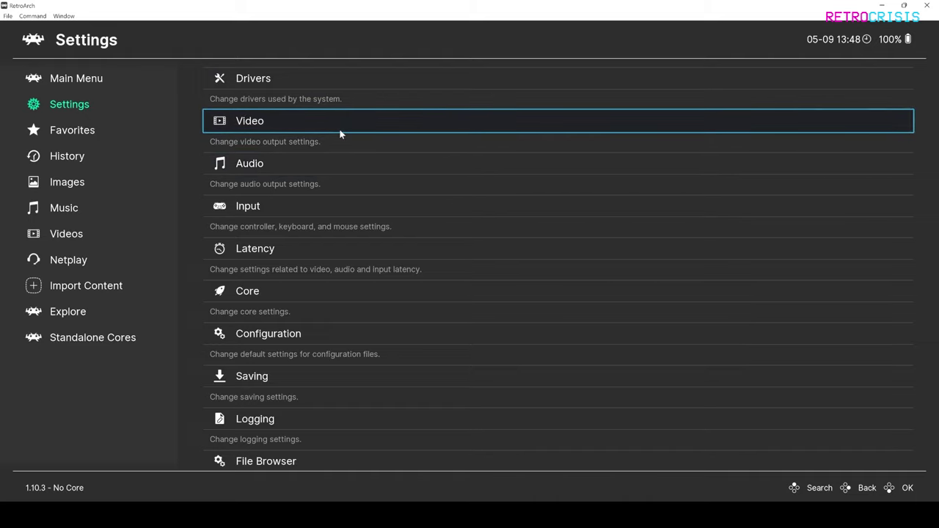
{"action": "left_click", "coordinate": [339, 129]}
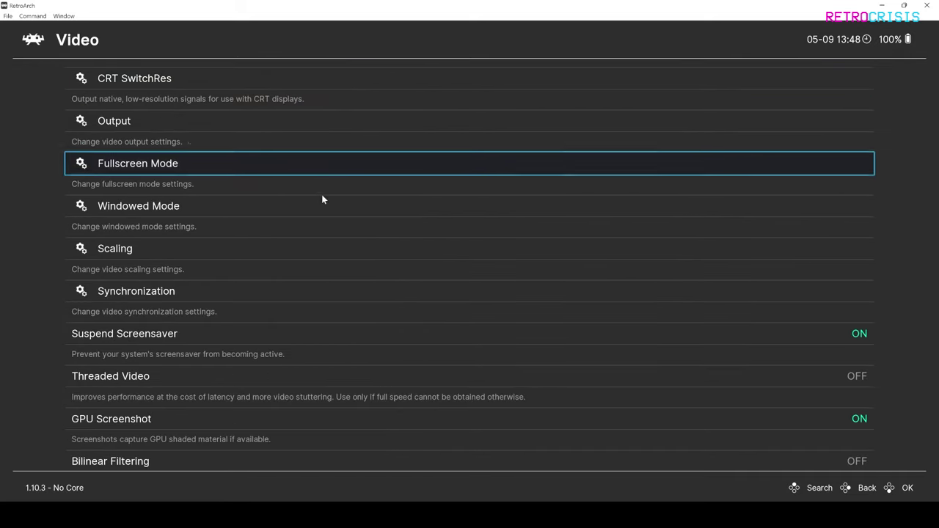
{"action": "left_click", "coordinate": [312, 257]}
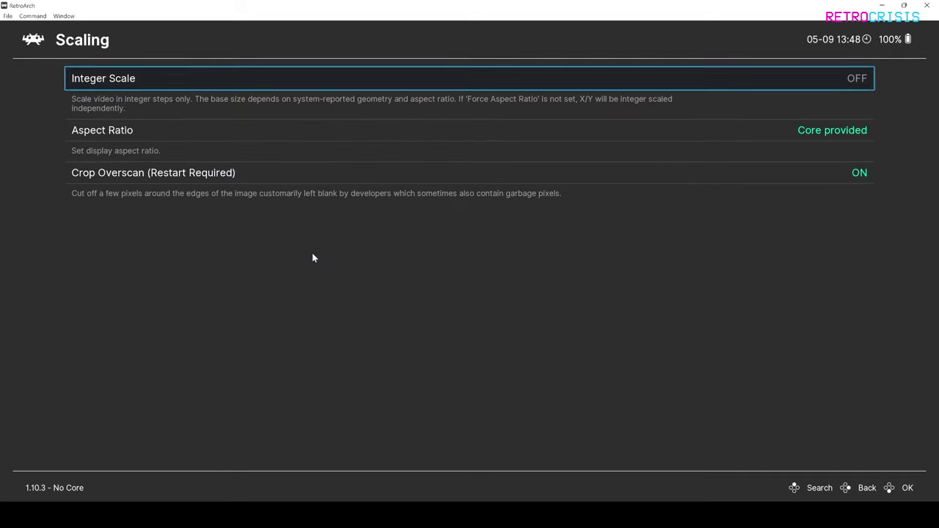
{"action": "left_click", "coordinate": [292, 129]}
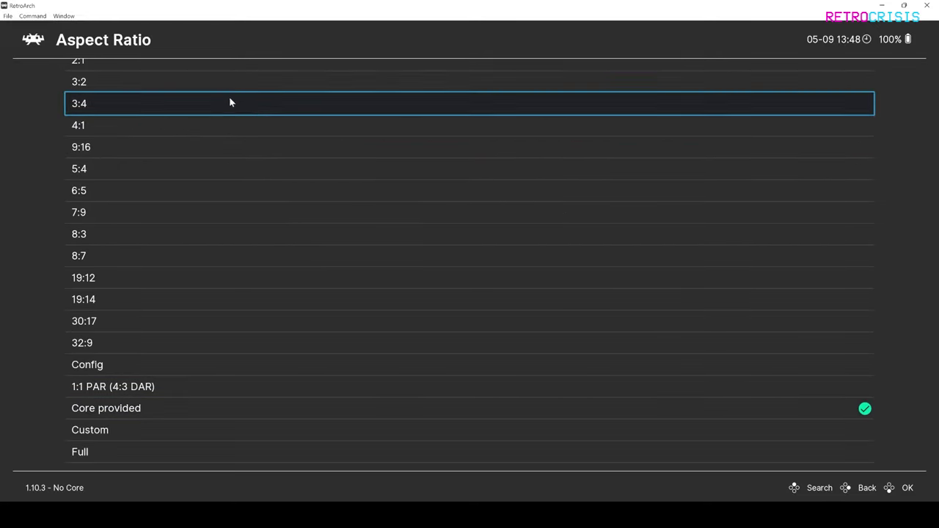
{"action": "left_click", "coordinate": [176, 451]}
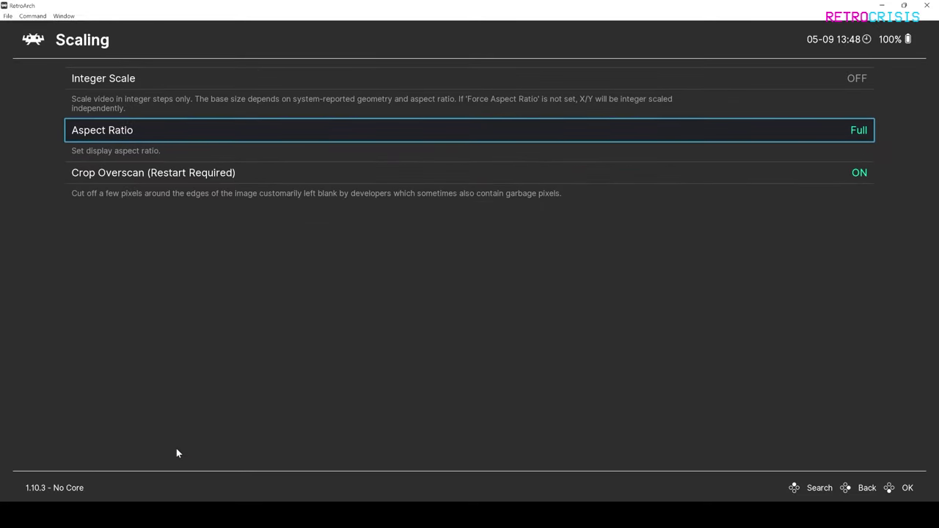
{"action": "right_click", "coordinate": [188, 174]}
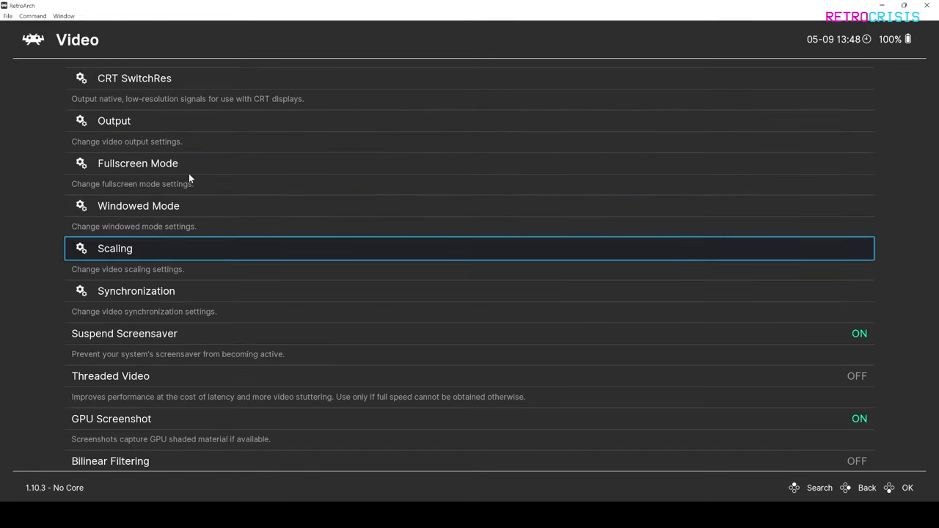
- Check the Integer Scale option in the video scaling settings and return to the video settings
{"action": "scroll", "coordinate": [188, 173], "scroll_direction": "up", "scroll_amount": 3}
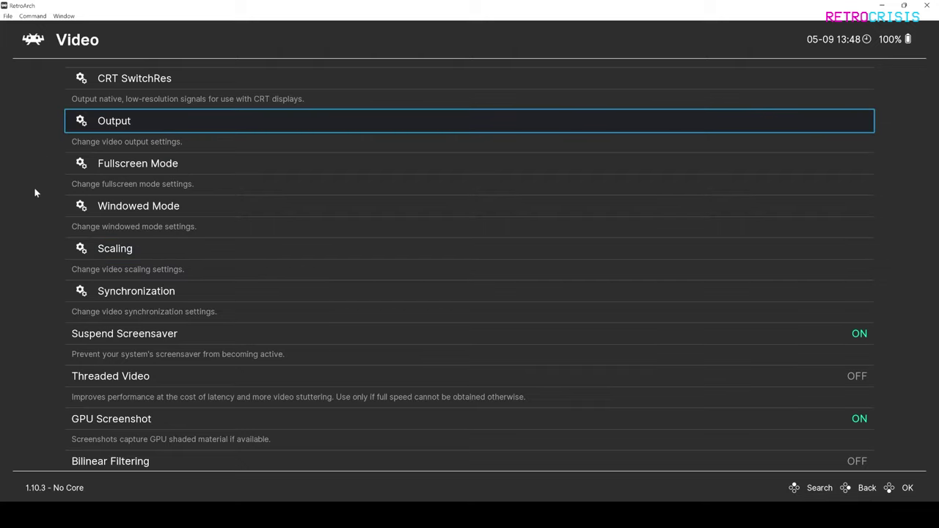
{"action": "left_click", "coordinate": [145, 243]}
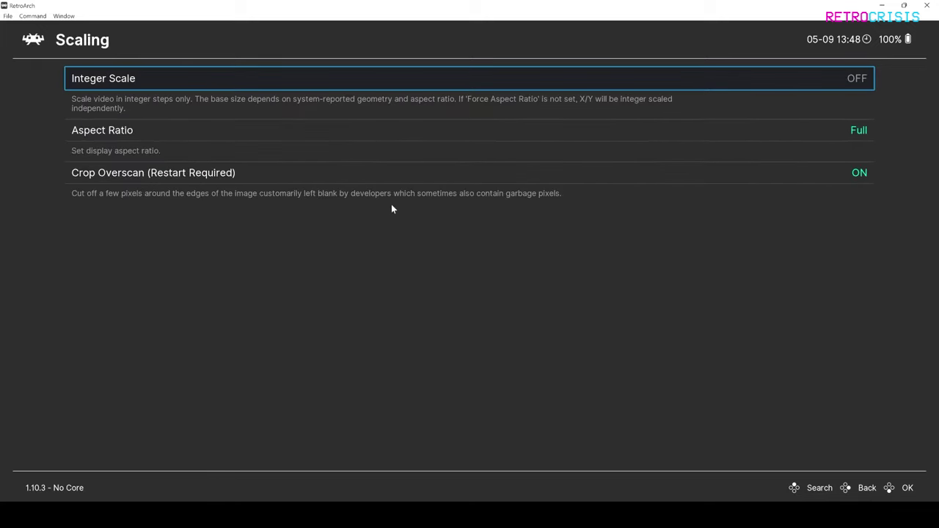
{"action": "left_click", "coordinate": [840, 80]}
{"action": "right_click", "coordinate": [840, 79]}
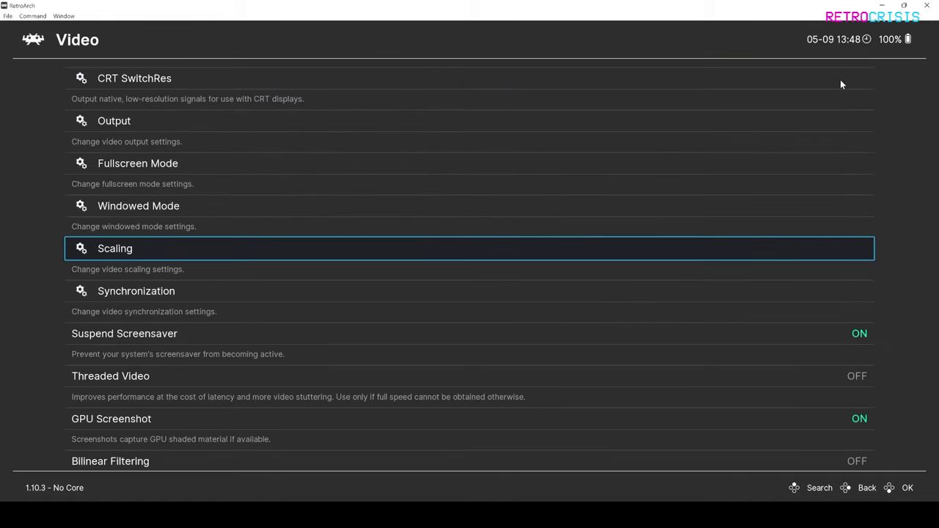
- Check the Video Rotation option in the video output settings and return to the main settings list
{"action": "key", "text": "Up"}
{"action": "key", "text": "Up"}
{"action": "key", "text": "Up"}
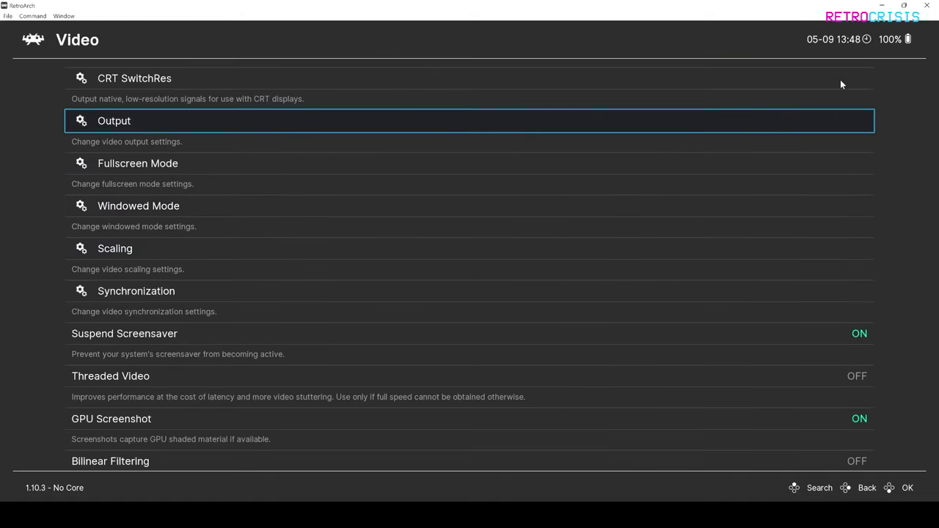
{"action": "key", "text": "Return"}
{"action": "key", "text": "Down"}
{"action": "key", "text": "Down"}
{"action": "key", "text": "Down"}
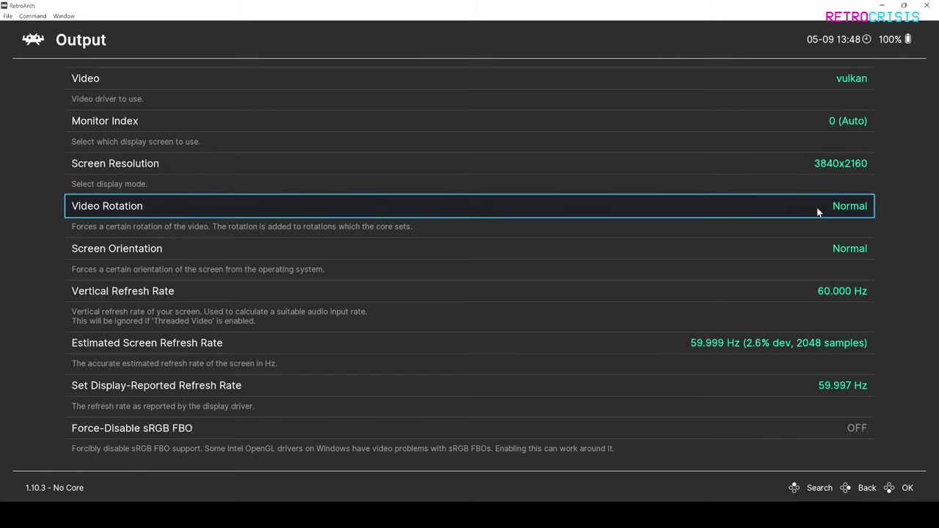
{"action": "key", "text": "BackSpace"}
{"action": "key", "text": "BackSpace"}
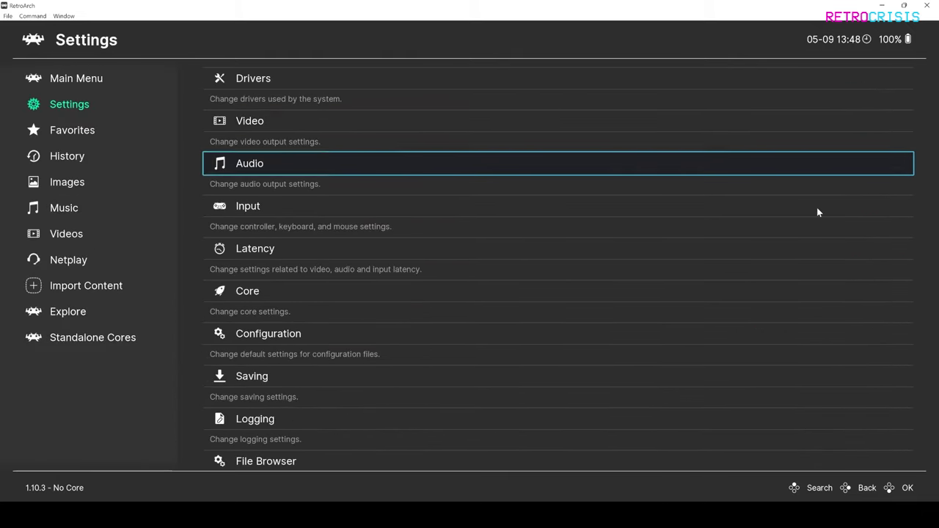
- Turn off Allow Rotation in the Core settings
{"action": "key", "text": "Down"}
{"action": "key", "text": "Down"}
{"action": "key", "text": "Down"}
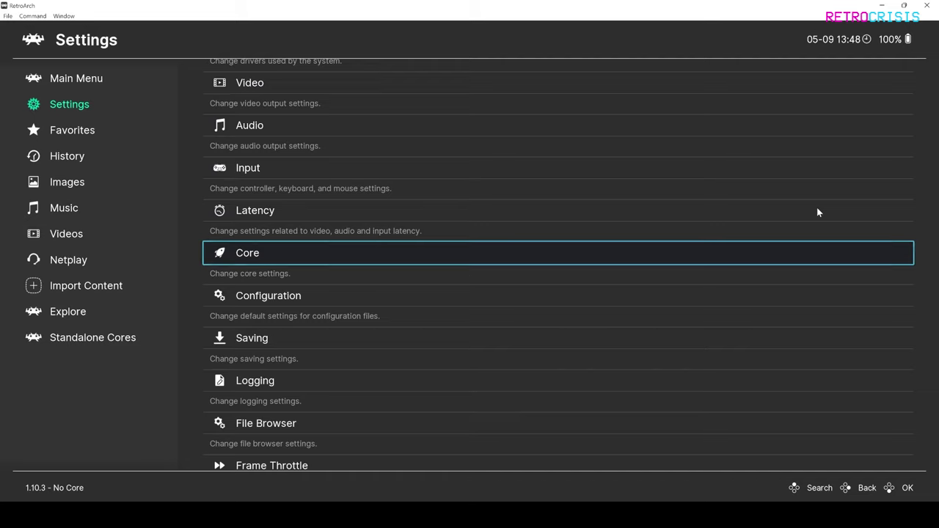
{"action": "key", "text": "Return"}
{"action": "key", "text": "Down"}
{"action": "key", "text": "Down"}
{"action": "key", "text": "Down"}
{"action": "key", "text": "Down"}
{"action": "key", "text": "Down"}
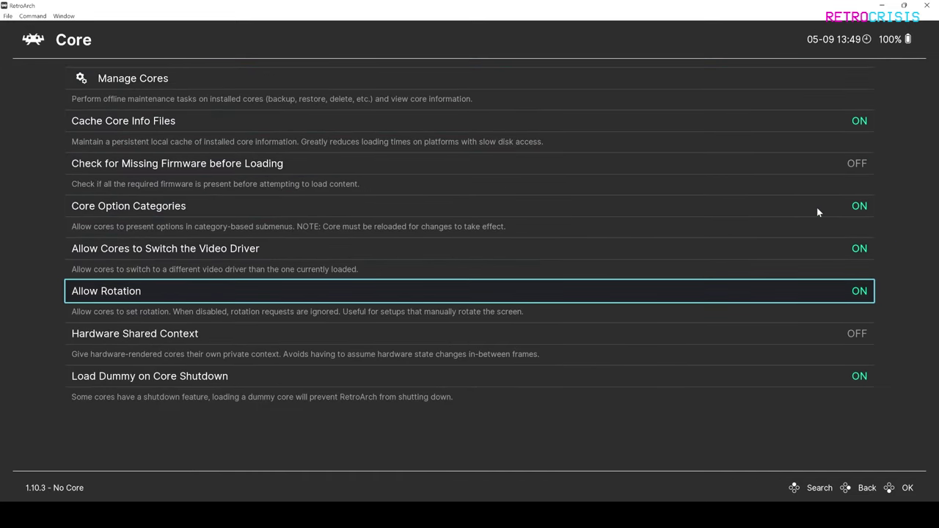
{"action": "key", "text": "Return"}
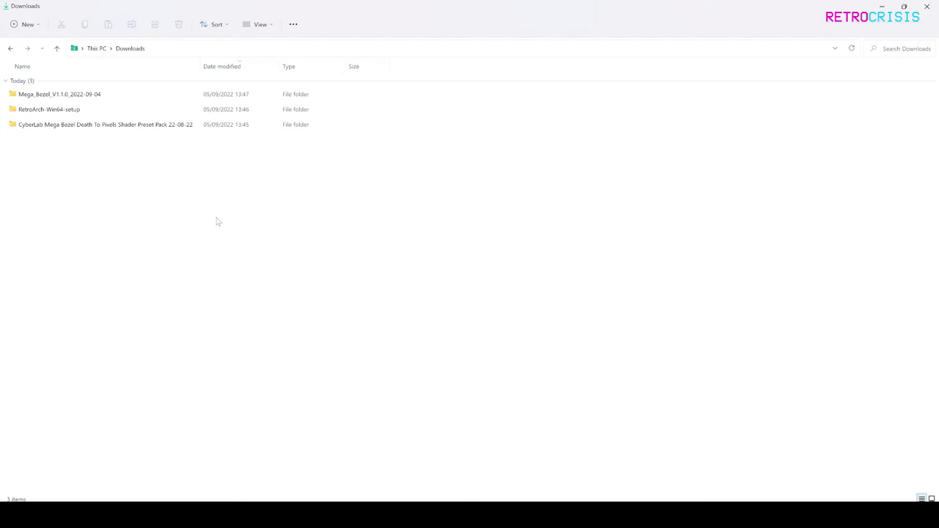
- Cut the CyberLab folder from inside the extracted CyberLab Mega Bezel Death To Pixels Shader Preset Pack 22-08-22 folder in Downloads
{"action": "key", "text": "c"}
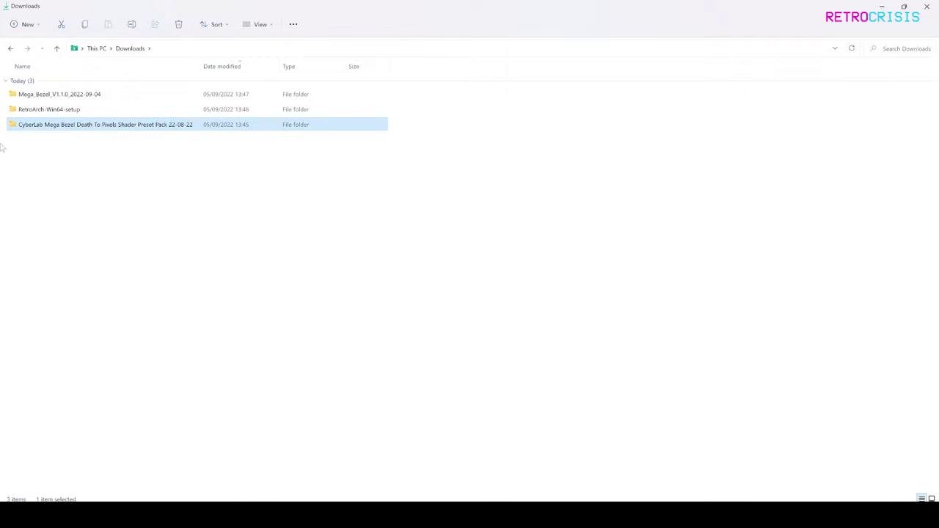
{"action": "double_click", "coordinate": [71, 127]}
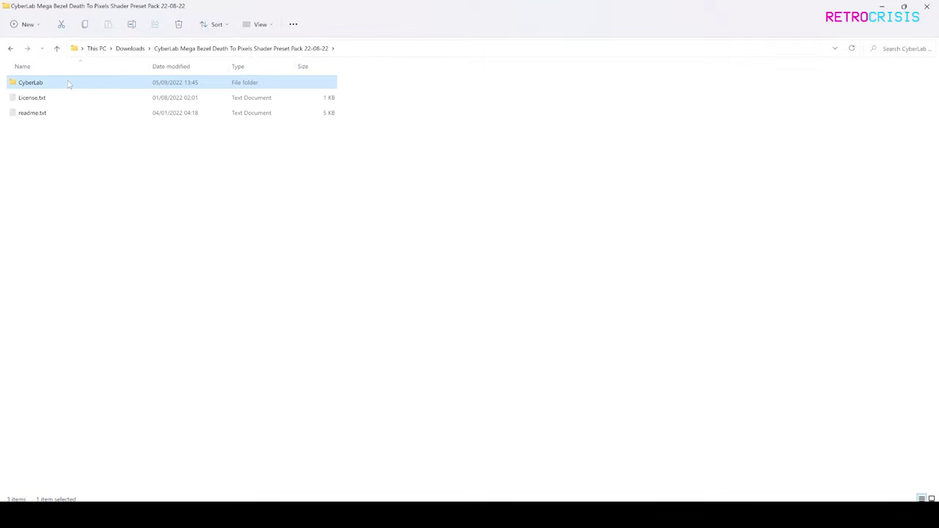
{"action": "right_click", "coordinate": [69, 84]}
{"action": "left_click", "coordinate": [81, 94]}
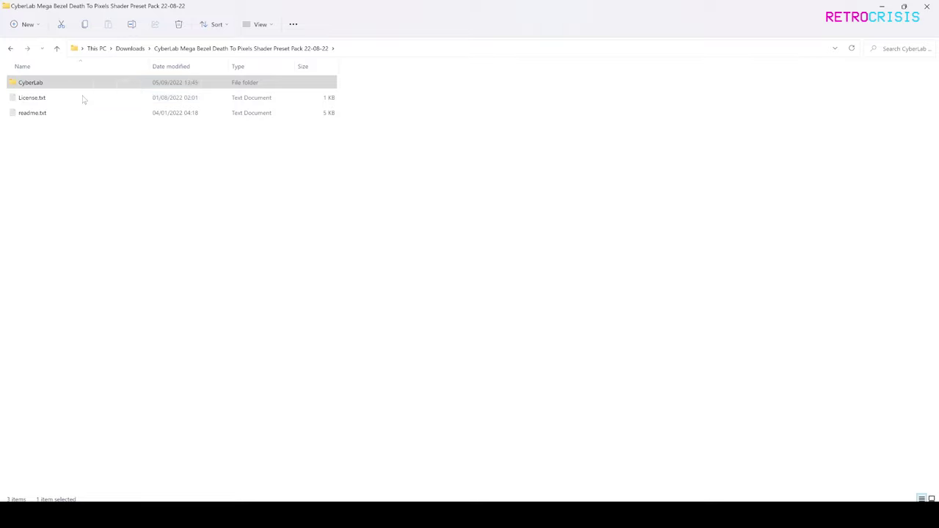
- Create a folder named Mega_Bezel_Packs in the shaders folder of RetroArch-Win64-setup and open it
{"action": "key", "text": "alt+Up"}
{"action": "double_click", "coordinate": [76, 108]}
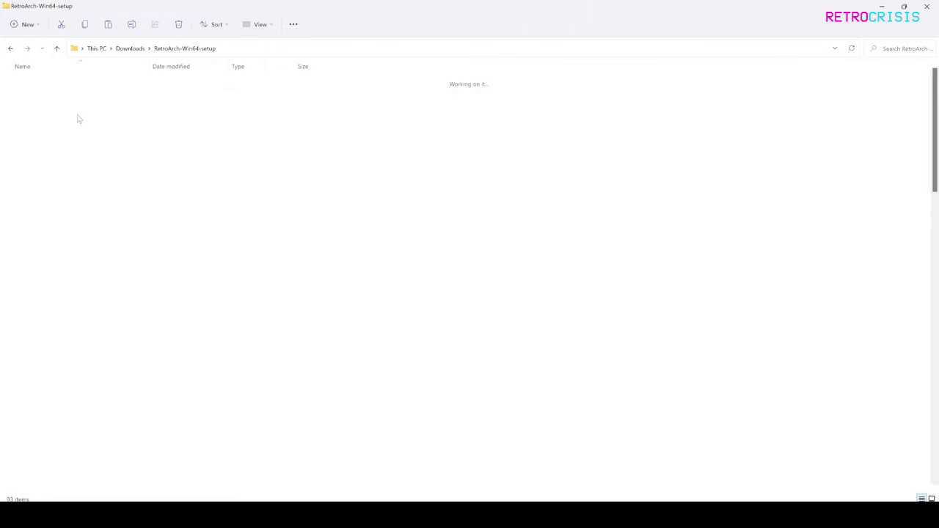
{"action": "left_click", "coordinate": [117, 382]}
{"action": "double_click", "coordinate": [117, 382]}
{"action": "right_click", "coordinate": [112, 176]}
{"action": "mouse_move", "coordinate": [184, 266]}
{"action": "left_click", "coordinate": [319, 267]}
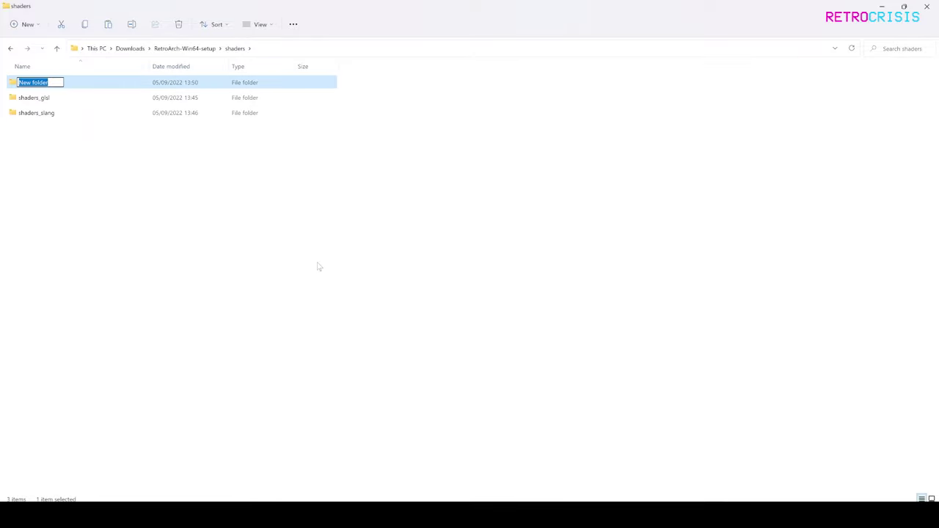
{"action": "type", "text": "Mega_Bezel_Packs"}
{"action": "key", "text": "Return"}
{"action": "key", "text": "Return"}
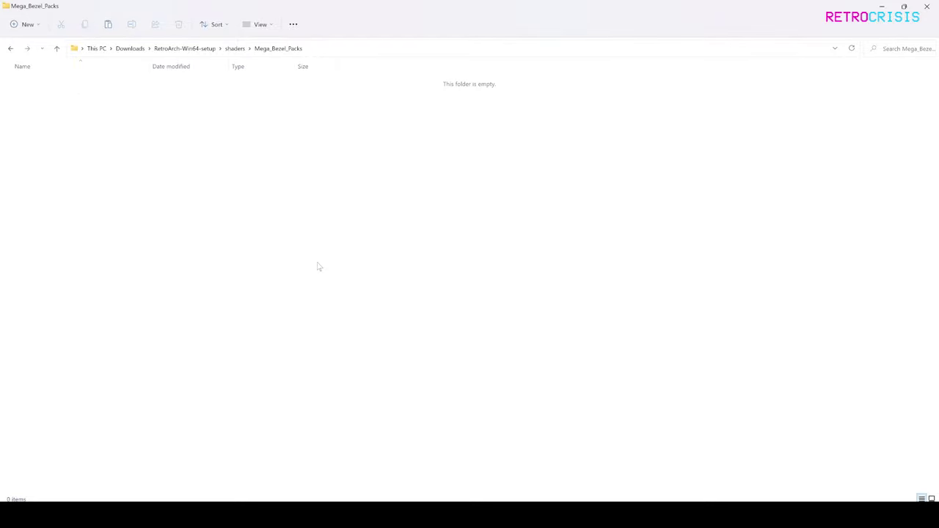
- Paste the CyberLab folder into Mega_Bezel_Packs and open it to check its contents
{"action": "right_click", "coordinate": [298, 185]}
{"action": "left_click", "coordinate": [309, 194]}
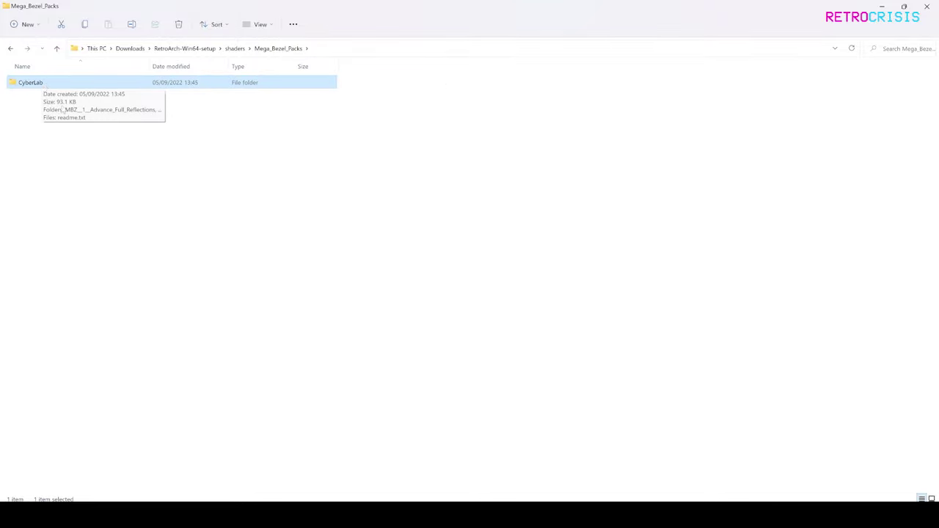
{"action": "double_click", "coordinate": [54, 84]}
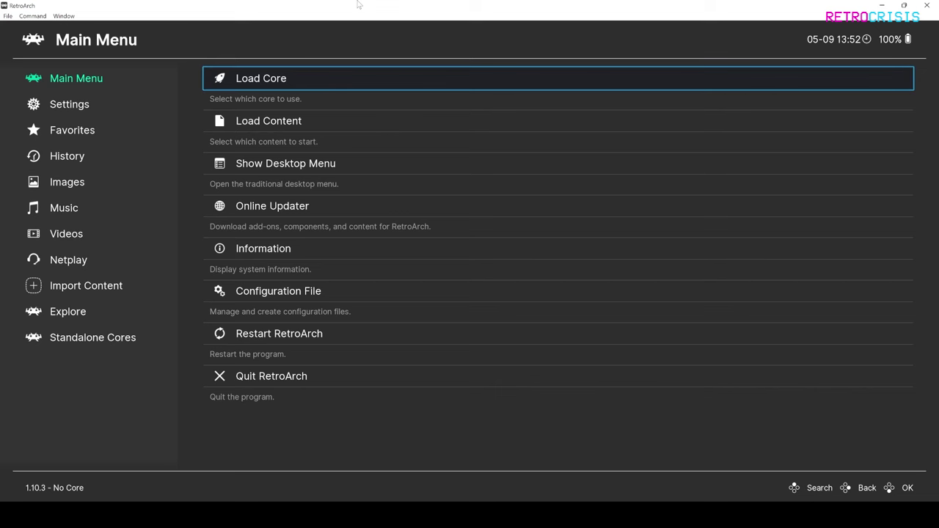
- Switch to RetroArch and open the Core Downloader in the Online Updater
{"action": "key", "text": "Down"}
{"action": "key", "text": "Down"}
{"action": "key", "text": "Down"}
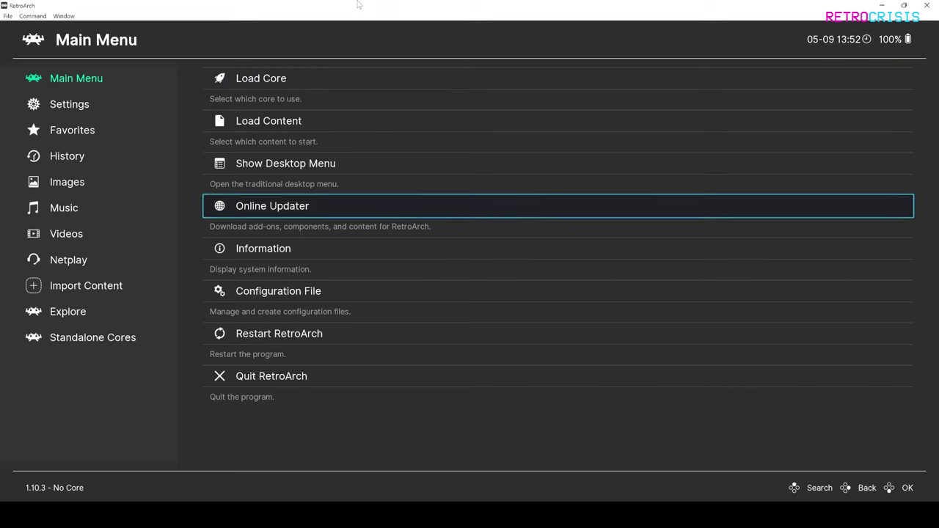
{"action": "key", "text": "Return"}
{"action": "key", "text": "Return"}
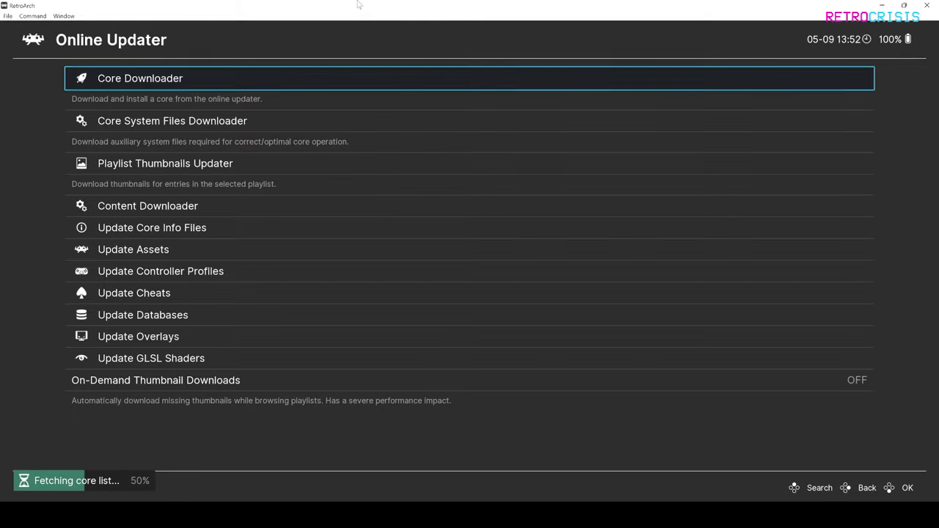
- Look through the arcade cores, such as FinalBurn Neo and MAME - Current, in the core list
{"action": "key", "text": "Down"}
{"action": "key", "text": "Down"}
{"action": "key", "text": "Down"}
{"action": "key", "text": "Down"}
{"action": "key", "text": "Down"}
{"action": "key", "text": "Down"}
{"action": "key", "text": "Down"}
{"action": "key", "text": "Down"}
{"action": "key", "text": "Down"}
{"action": "key", "text": "Down"}
{"action": "key", "text": "Down"}
{"action": "key", "text": "Down"}
{"action": "key", "text": "Down"}
{"action": "key", "text": "Down"}
{"action": "key", "text": "Down"}
{"action": "key", "text": "Down"}
{"action": "key", "text": "Down"}
{"action": "key", "text": "Down"}
{"action": "key", "text": "Down"}
{"action": "key", "text": "Up"}
{"action": "key", "text": "Up"}
{"action": "key", "text": "Up"}
{"action": "key", "text": "Up"}
{"action": "key", "text": "Up"}
{"action": "key", "text": "Up"}
{"action": "key", "text": "Up"}
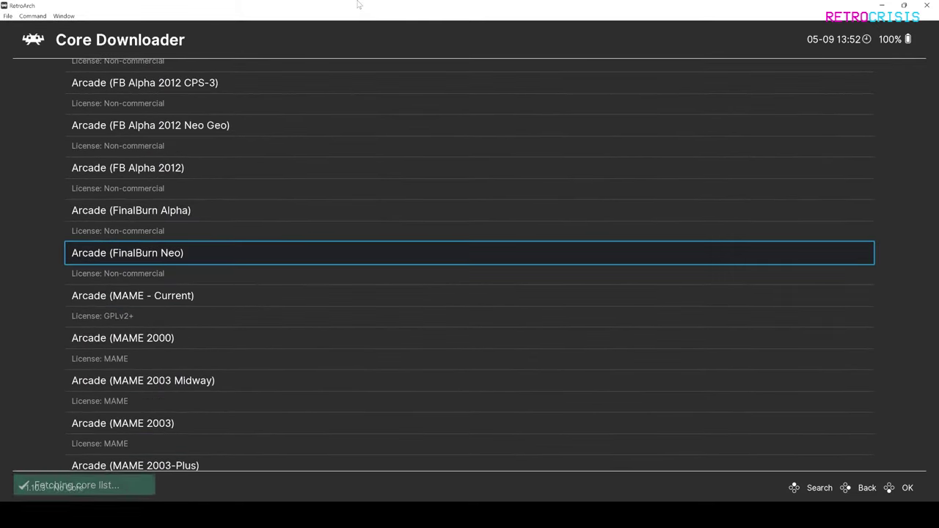
{"action": "key", "text": "Down"}
{"action": "key", "text": "Down"}
{"action": "key", "text": "Down"}
{"action": "key", "text": "Down"}
{"action": "key", "text": "Down"}
{"action": "key", "text": "Down"}
{"action": "key", "text": "Down"}
{"action": "key", "text": "Down"}
{"action": "key", "text": "Down"}
{"action": "key", "text": "Down"}
{"action": "key", "text": "Down"}
{"action": "key", "text": "Down"}
{"action": "key", "text": "Down"}
{"action": "key", "text": "Down"}
{"action": "key", "text": "Down"}
{"action": "key", "text": "Down"}
{"action": "key", "text": "Down"}
{"action": "key", "text": "Down"}
{"action": "key", "text": "Down"}
{"action": "key", "text": "Down"}
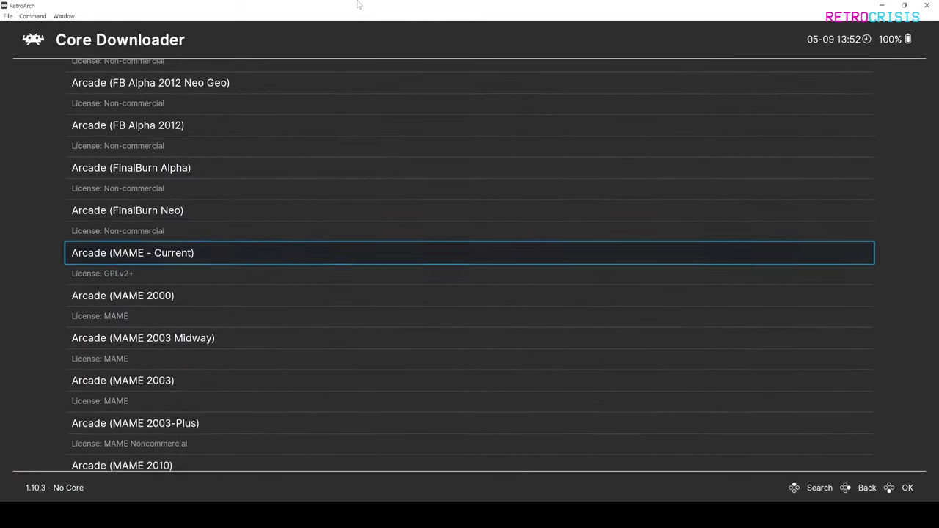
- Download the Sega - Mega Drive - Genesis (BlastEm) core and leave the Core Downloader
{"action": "key", "text": "Down"}
{"action": "key", "text": "Down"}
{"action": "key", "text": "Down"}
{"action": "key", "text": "Down"}
{"action": "key", "text": "Down"}
{"action": "key", "text": "Down"}
{"action": "key", "text": "Down"}
{"action": "key", "text": "Down"}
{"action": "key", "text": "Down"}
{"action": "key", "text": "Down"}
{"action": "key", "text": "Down"}
{"action": "key", "text": "Down"}
{"action": "key", "text": "Down"}
{"action": "key", "text": "Down"}
{"action": "key", "text": "Down"}
{"action": "key", "text": "Down"}
{"action": "key", "text": "Down"}
{"action": "key", "text": "Down"}
{"action": "key", "text": "Down"}
{"action": "key", "text": "Down"}
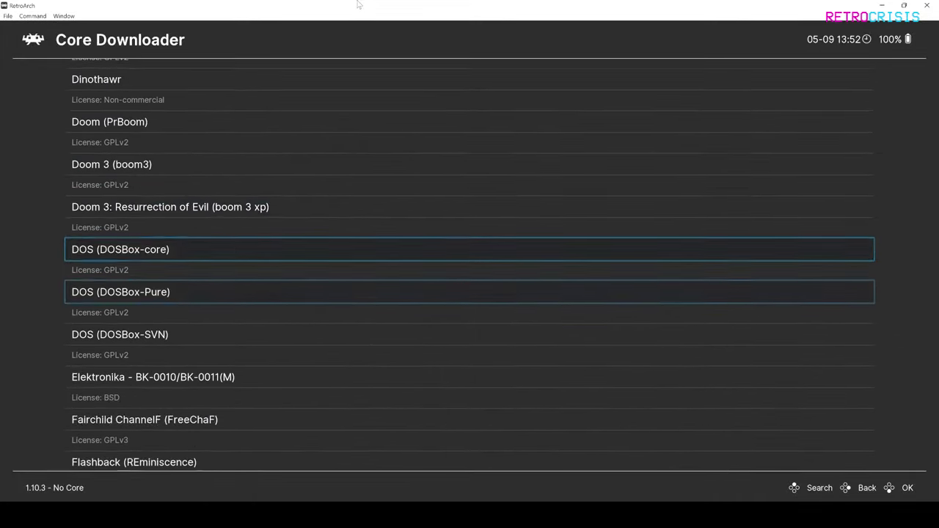
{"action": "key", "text": "Down"}
{"action": "key", "text": "Down"}
{"action": "key", "text": "Down"}
{"action": "key", "text": "Down"}
{"action": "key", "text": "Down"}
{"action": "key", "text": "Down"}
{"action": "key", "text": "Down"}
{"action": "key", "text": "Down"}
{"action": "key", "text": "Down"}
{"action": "key", "text": "Down"}
{"action": "key", "text": "Down"}
{"action": "key", "text": "Down"}
{"action": "key", "text": "Down"}
{"action": "key", "text": "Down"}
{"action": "key", "text": "Down"}
{"action": "key", "text": "Down"}
{"action": "key", "text": "Down"}
{"action": "key", "text": "Down"}
{"action": "key", "text": "Down"}
{"action": "key", "text": "Down"}
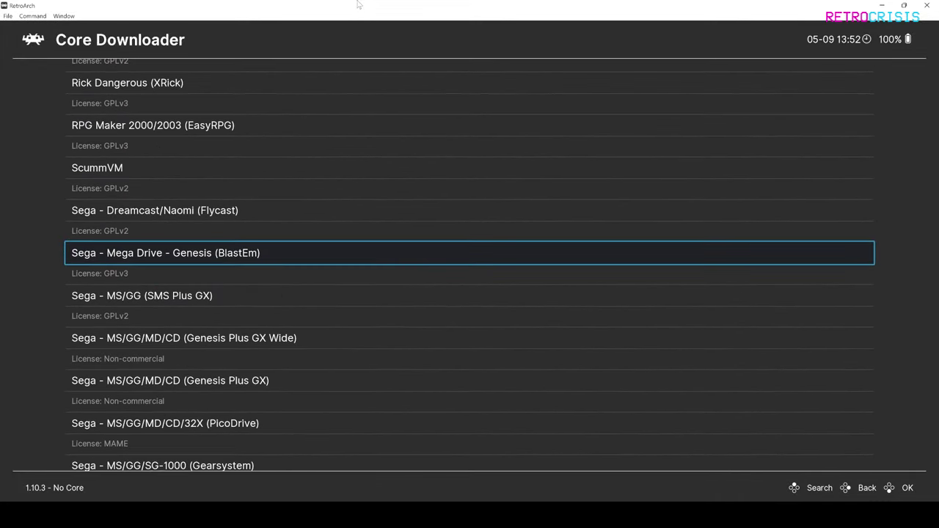
{"action": "key", "text": "Return"}
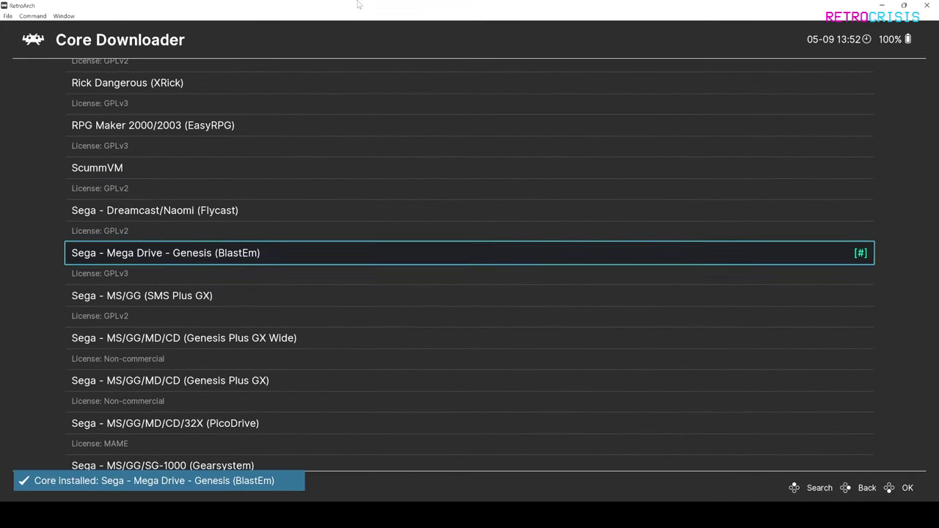
{"action": "key", "text": "BackSpace"}
{"action": "key", "text": "BackSpace"}
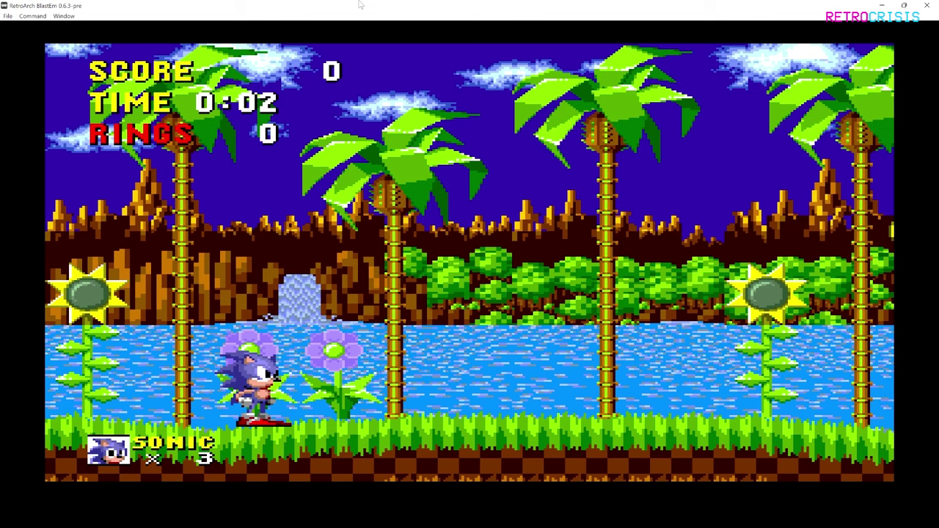
- Open the shader preset browser from the running game's Shaders settings
{"action": "key", "text": "F1"}
{"action": "key", "text": "Up"}
{"action": "key", "text": "Up"}
{"action": "key", "text": "Up"}
{"action": "key", "text": "Up"}
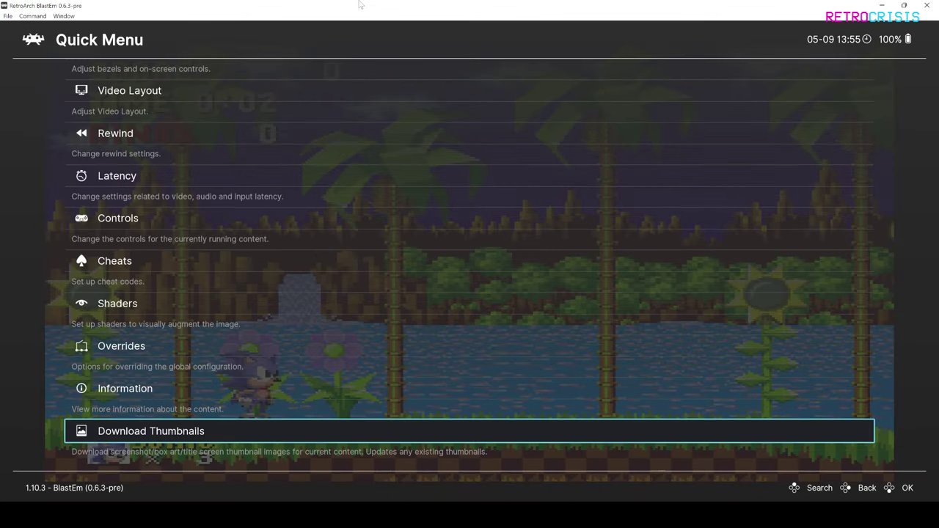
{"action": "key", "text": "Return"}
{"action": "key", "text": "Down"}
{"action": "key", "text": "Down"}
{"action": "key", "text": "Return"}
{"action": "key", "text": "Down"}
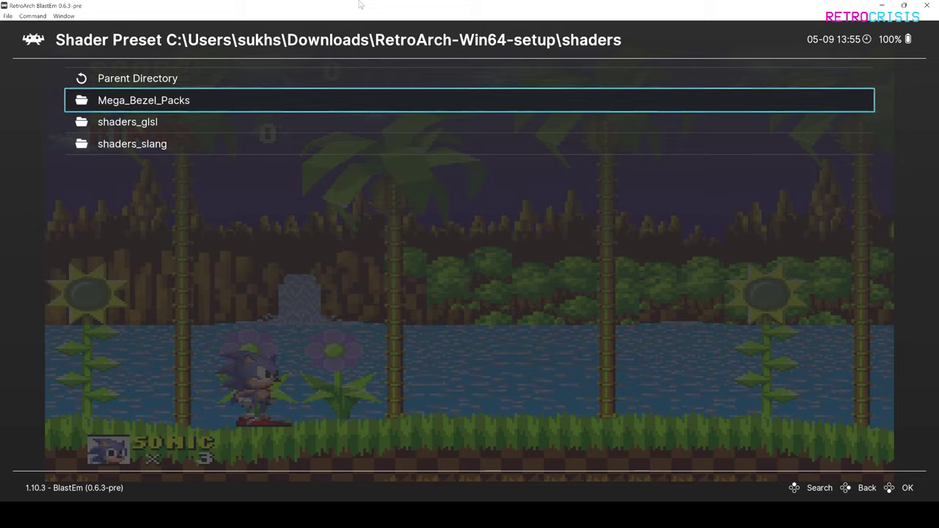
- Open the CyberLab folder inside Mega_Bezel_Packs and review its Advance, Performance, Standard and Potato preset folders
{"action": "key", "text": "Return"}
{"action": "key", "text": "Down"}
{"action": "key", "text": "Return"}
{"action": "key", "text": "Down"}
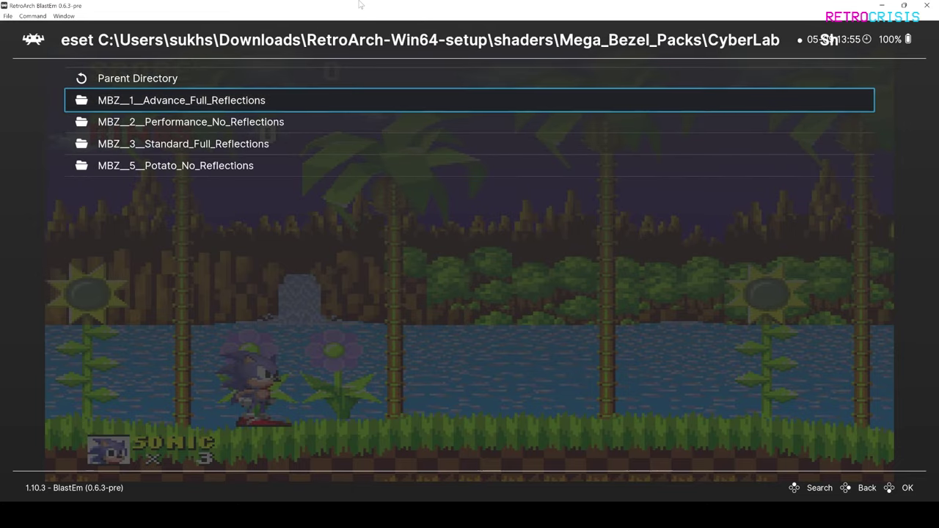
{"action": "key", "text": "Down"}
{"action": "key", "text": "Down"}
{"action": "key", "text": "Up"}
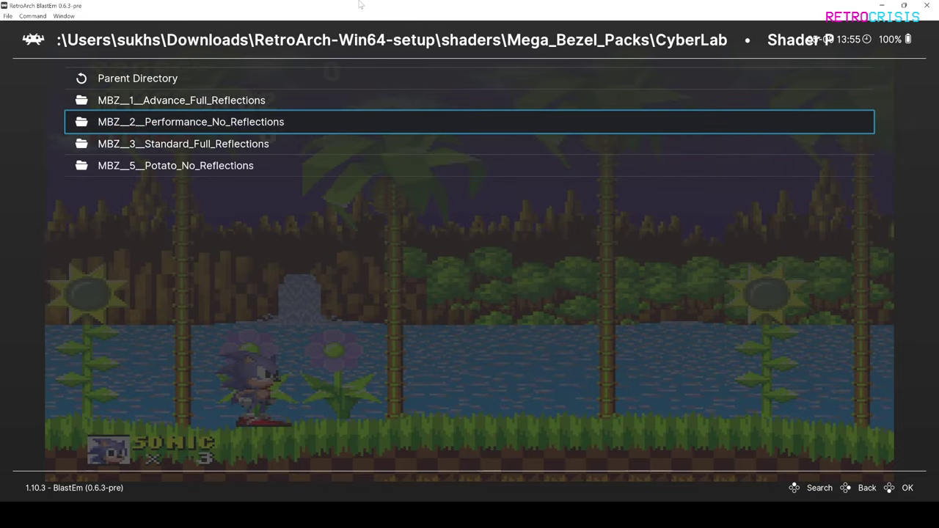
{"action": "key", "text": "Up"}
{"action": "key", "text": "Down"}
{"action": "key", "text": "Up"}
- Open the 4K_Optimized_Presets folder inside MBZ__1__Advance_Full_Reflections
{"action": "key", "text": "Return"}
{"action": "key", "text": "Down"}
{"action": "key", "text": "Down"}
{"action": "key", "text": "Down"}
{"action": "key", "text": "Return"}
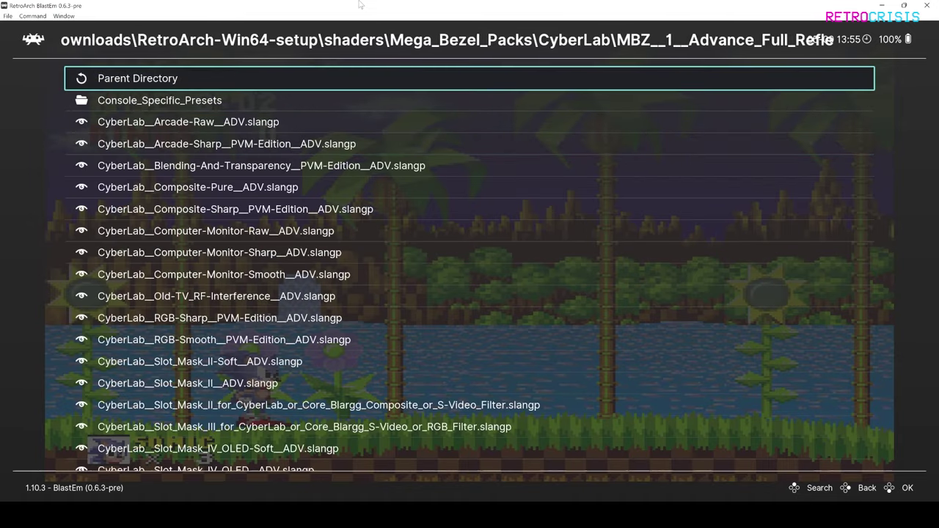
- Load the CyberLab__Arcade-Raw__ADV.slangp shader preset and return to the game
{"action": "key", "text": "Down"}
{"action": "key", "text": "Down"}
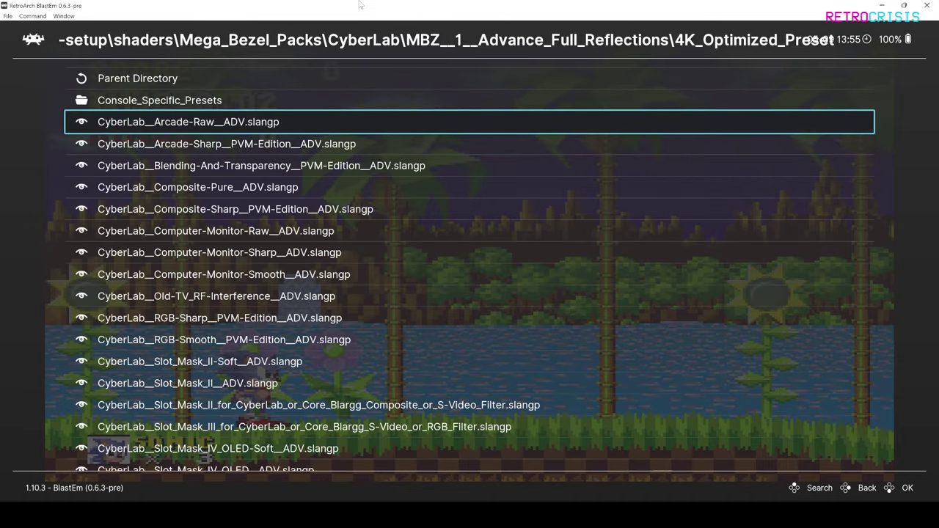
{"action": "key", "text": "Down"}
{"action": "key", "text": "Up"}
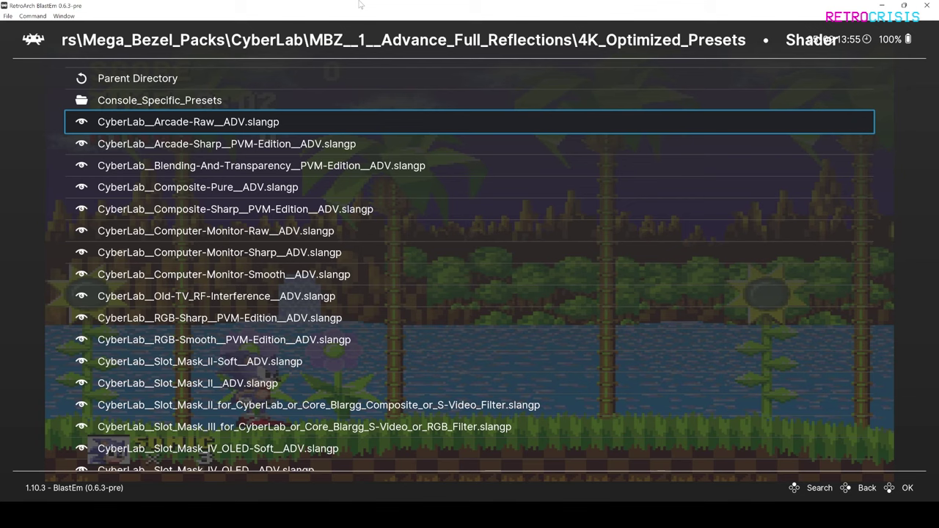
{"action": "key", "text": "Return"}
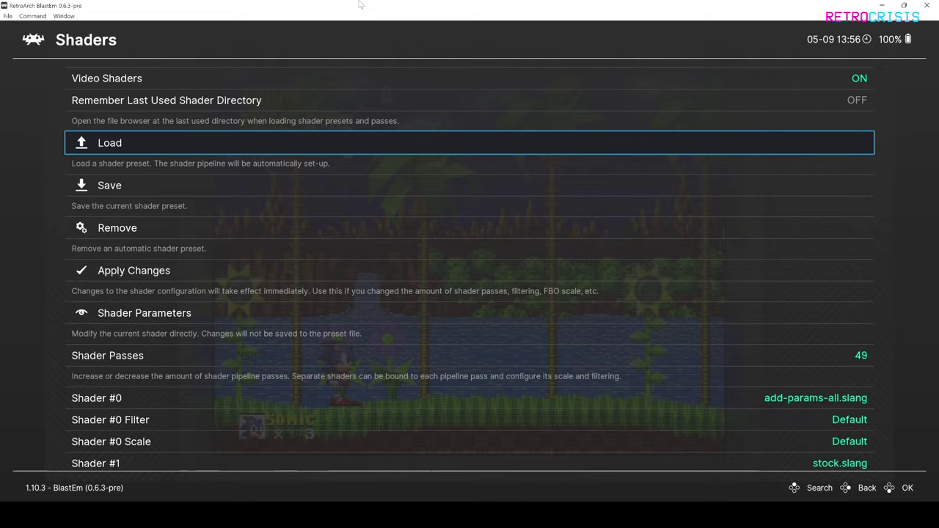
{"action": "key", "text": "F1"}
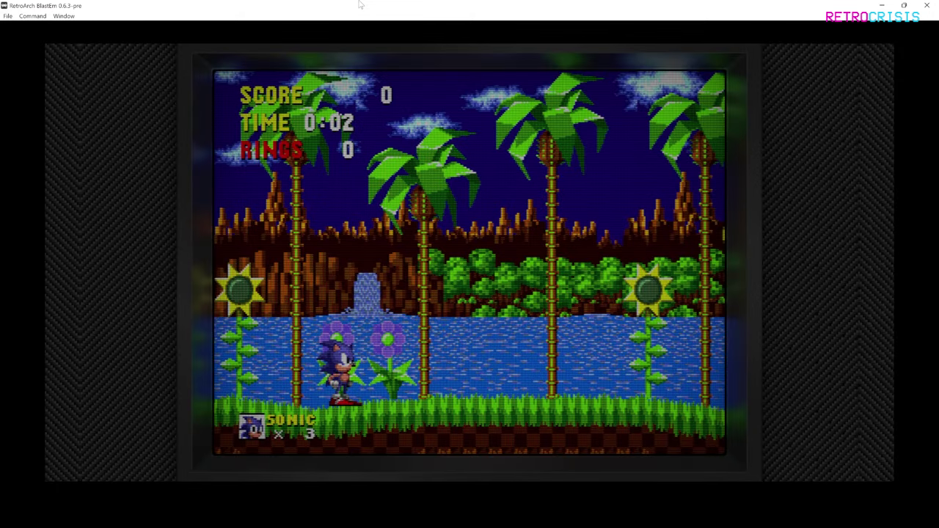